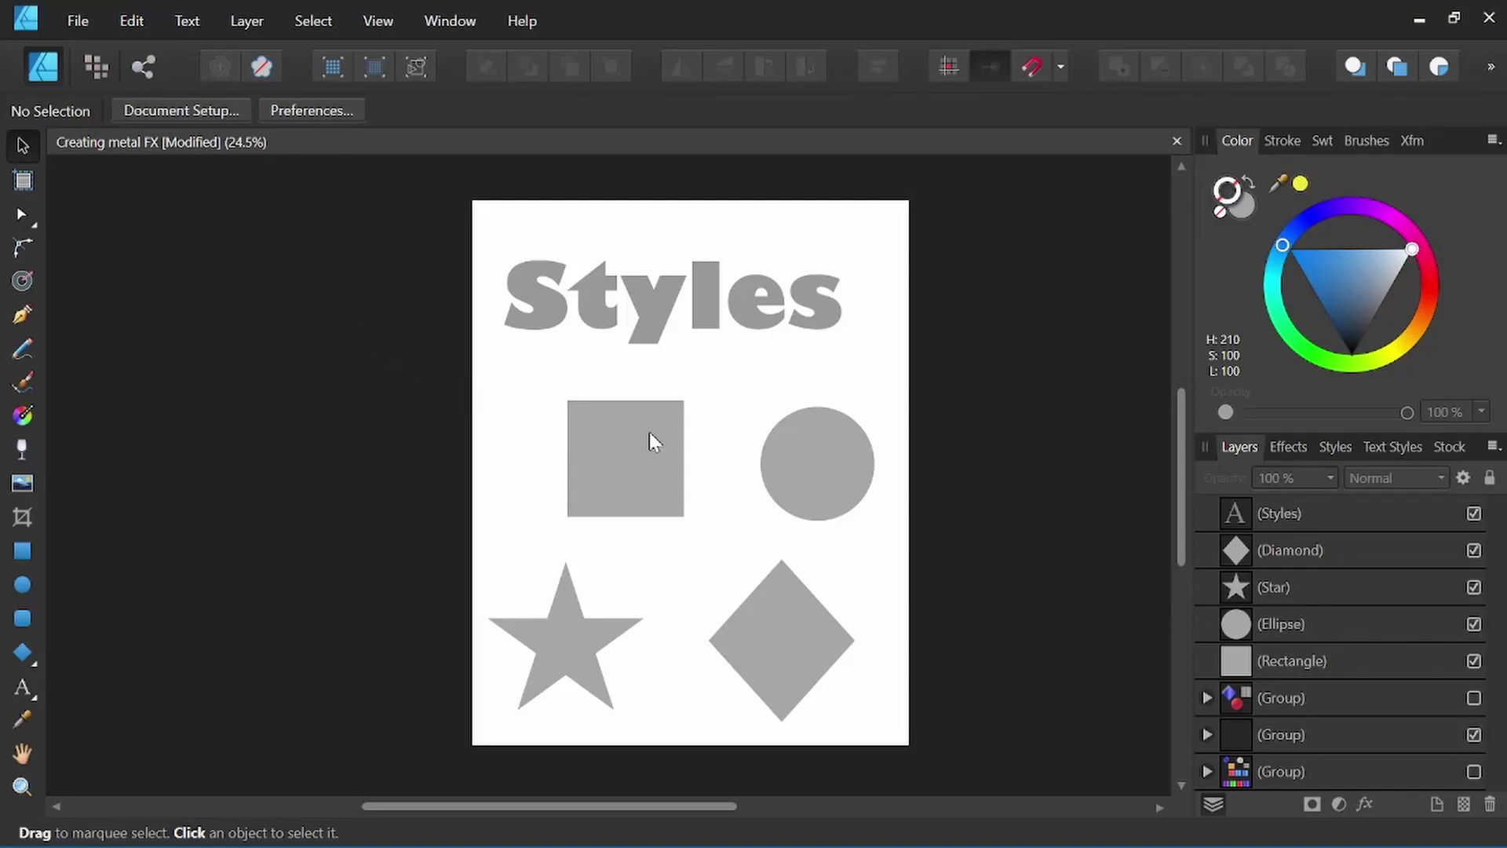
Apply the Gold Rust preset style to the 'Styles' text
click(1338, 449)
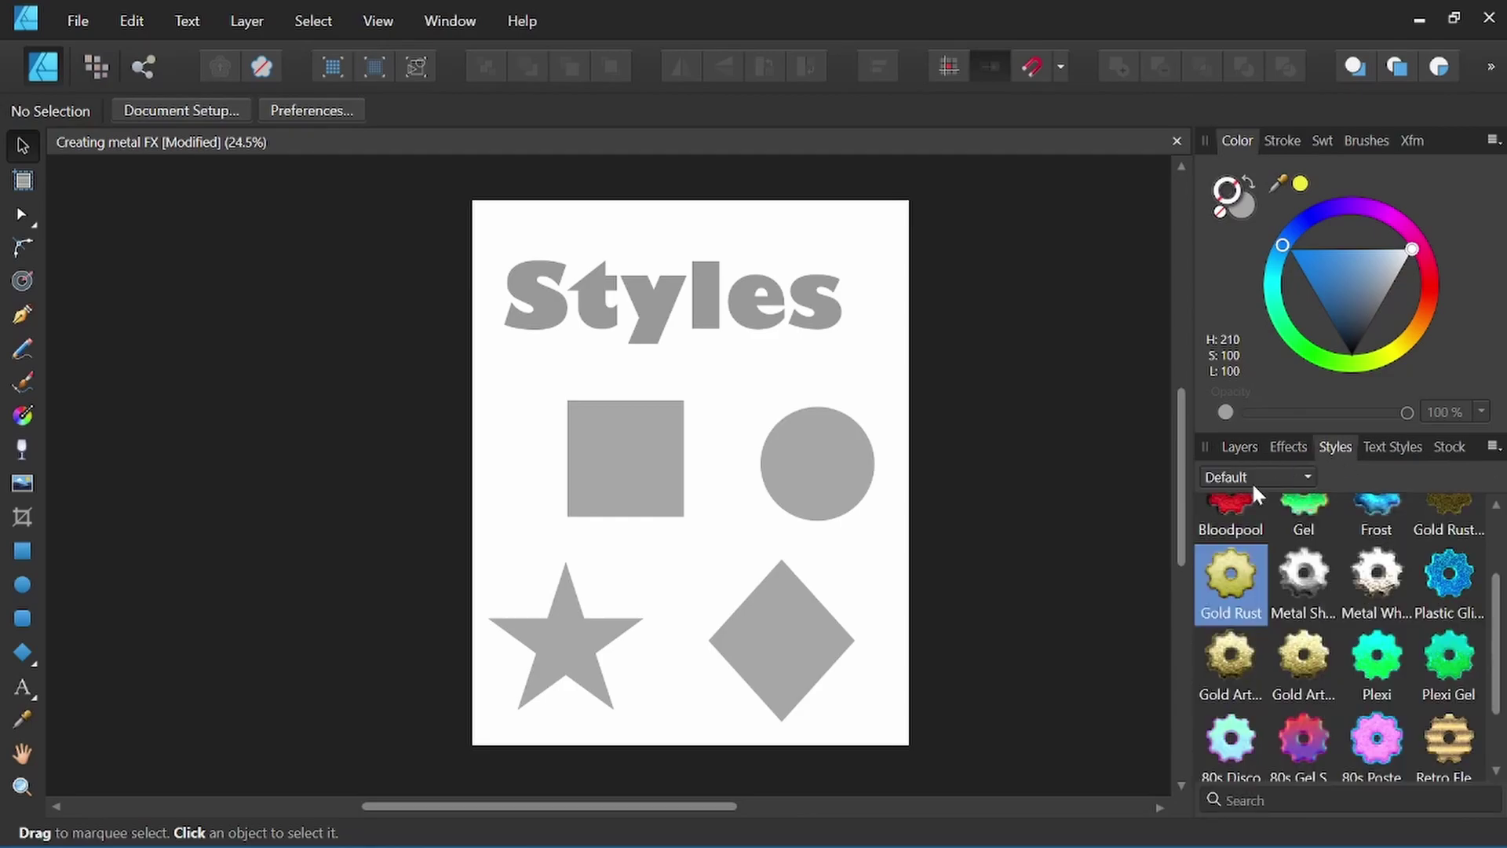
scroll(1320, 625, up, 2)
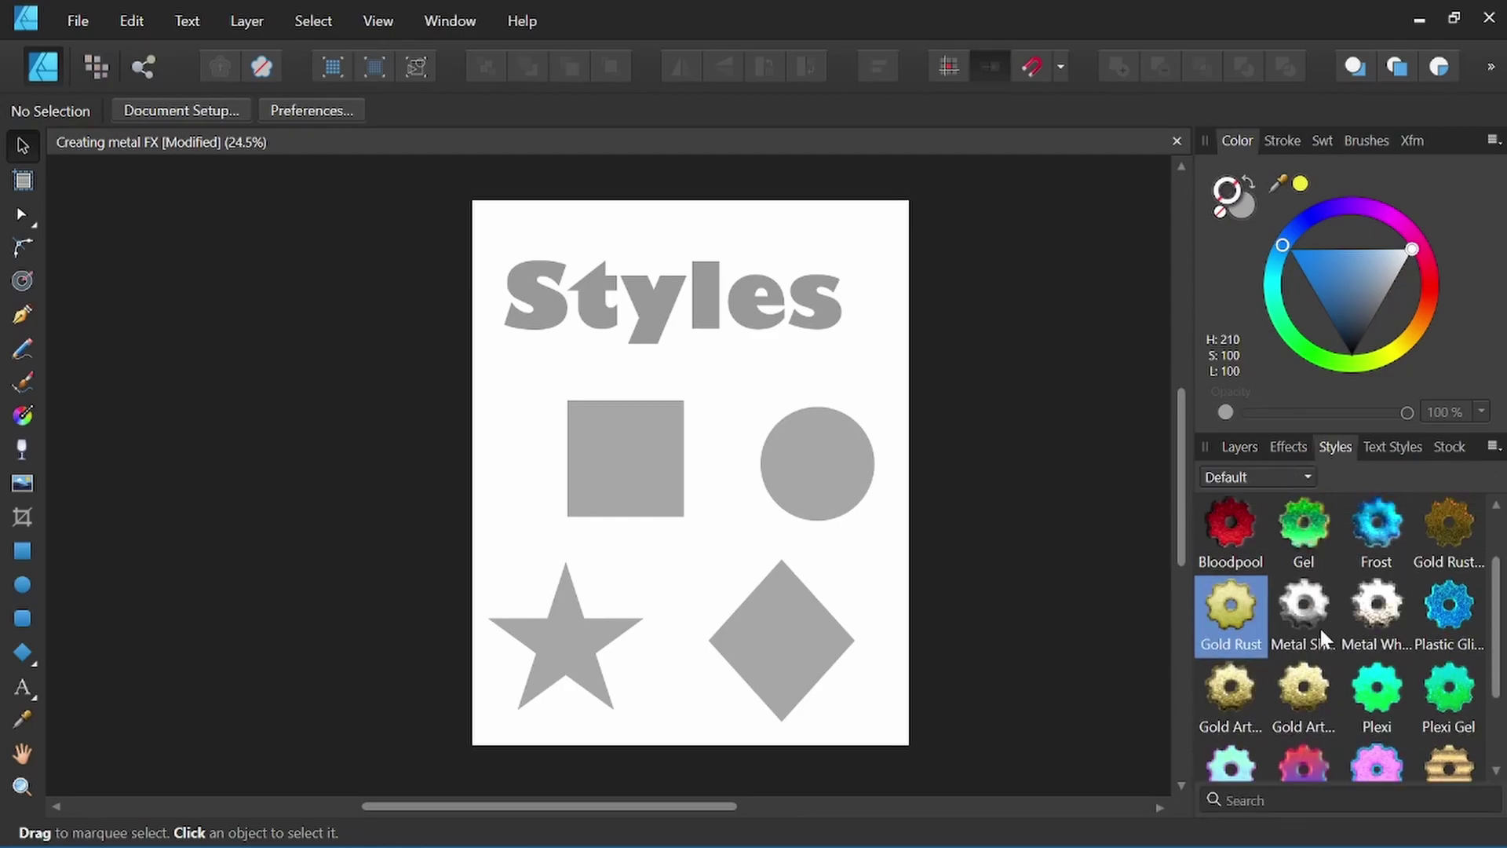
scroll(1362, 535, down, 1)
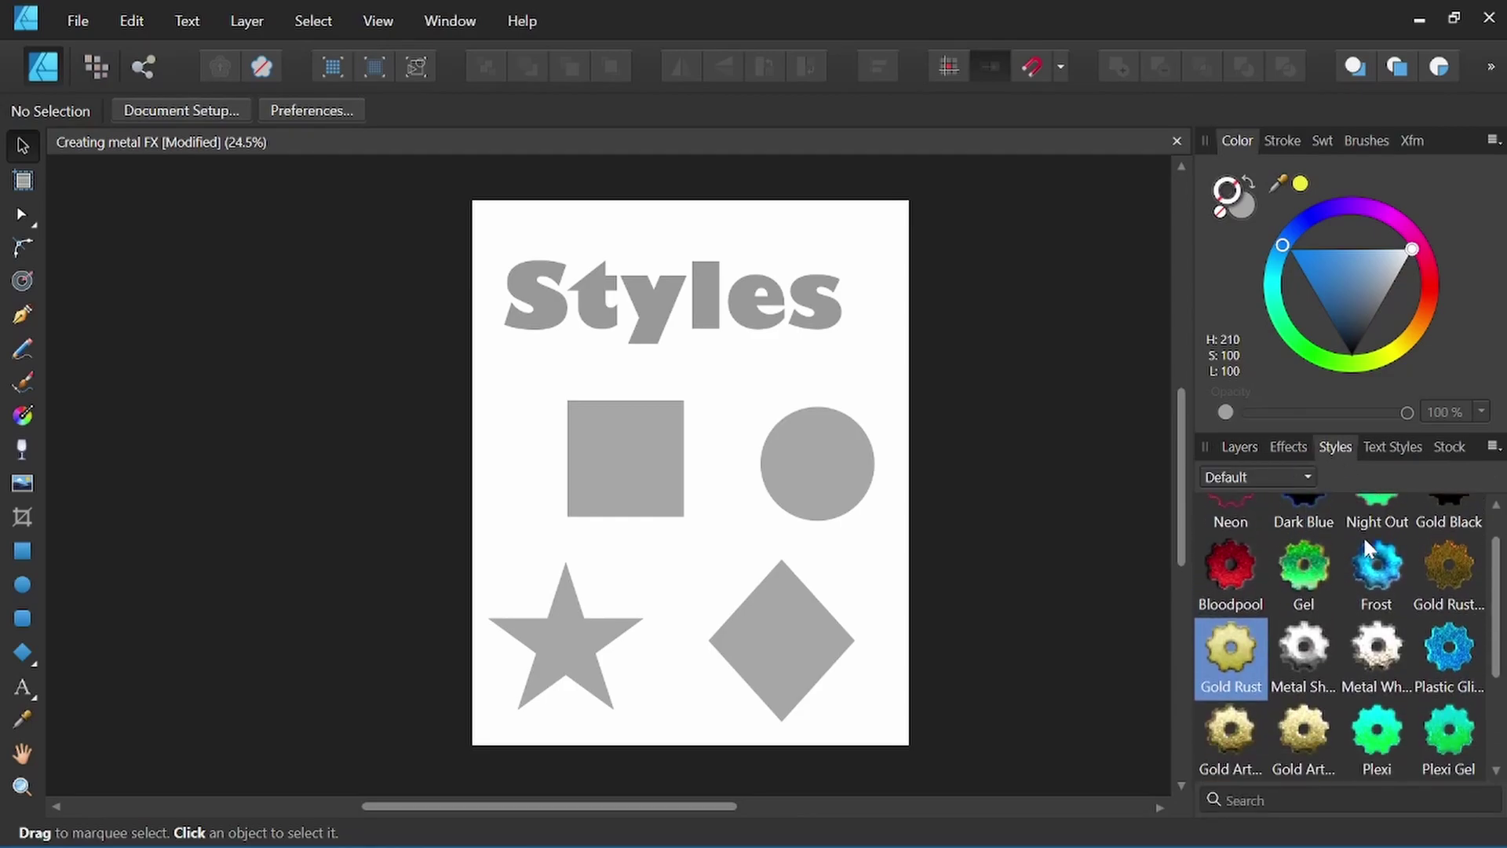
scroll(1345, 544, up, 1)
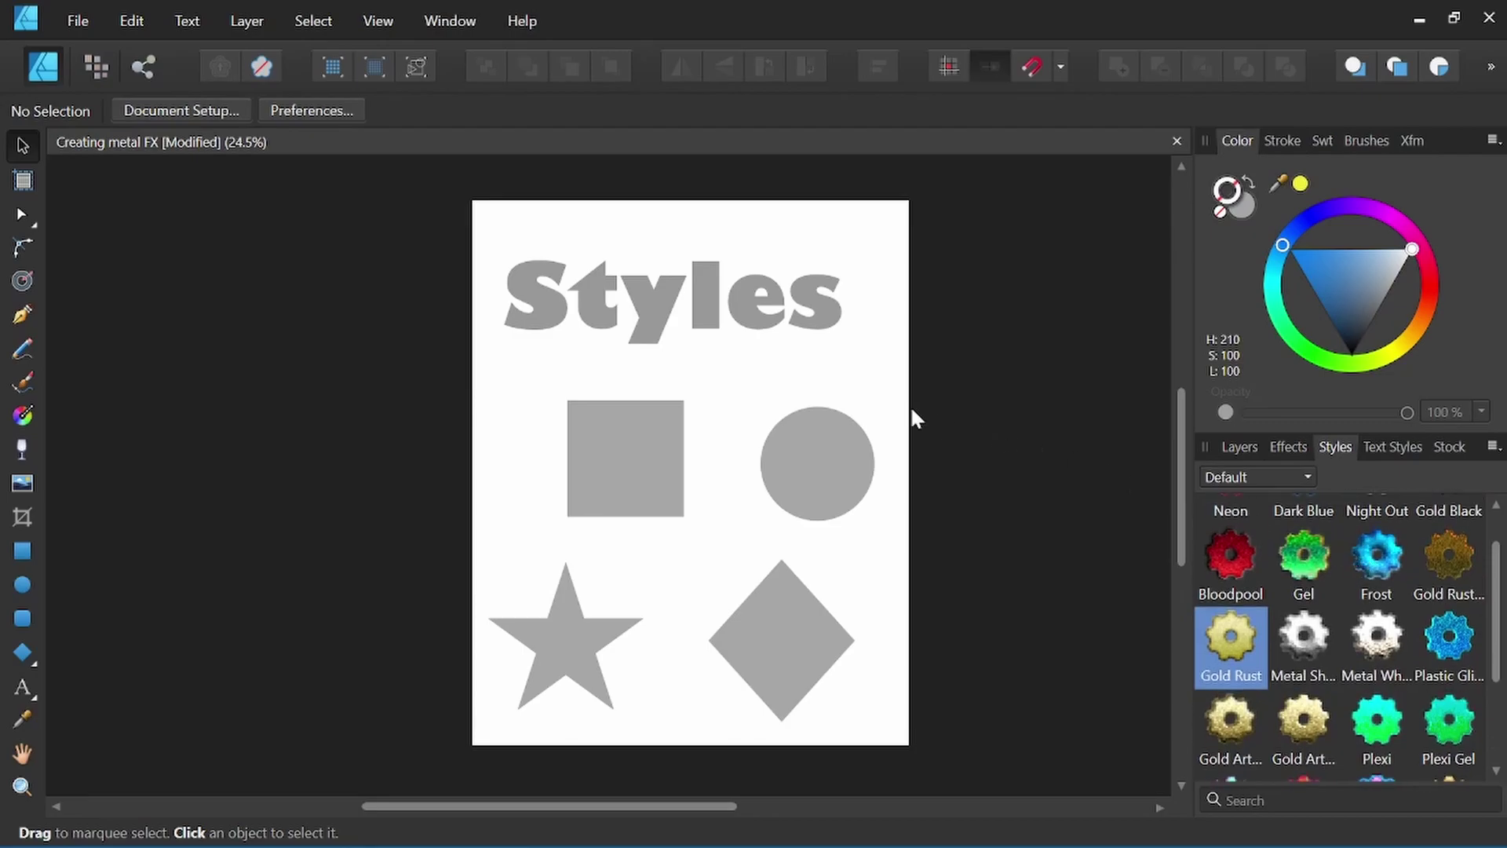
click(770, 322)
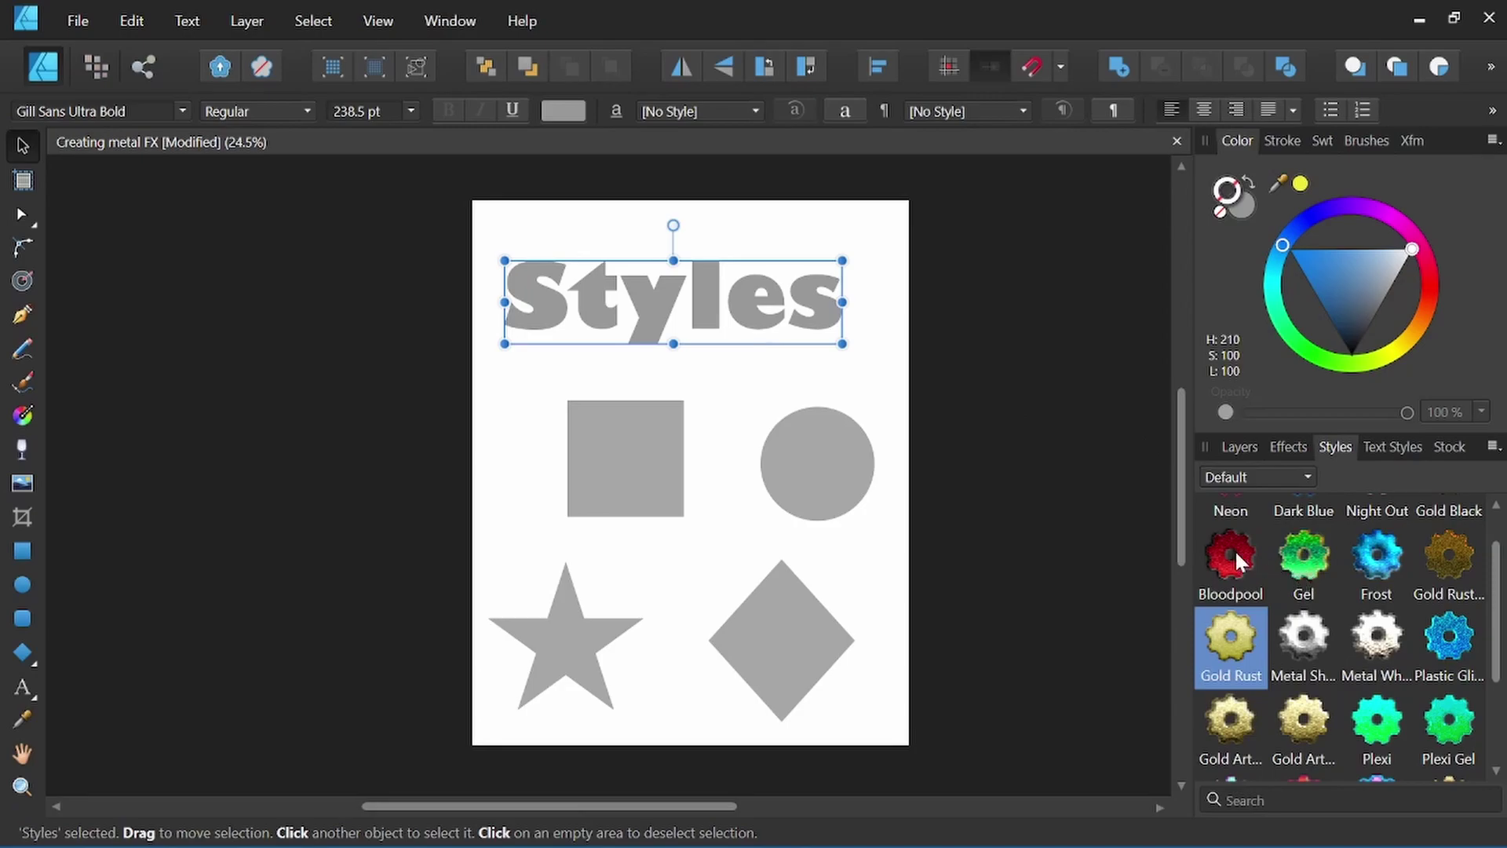
click(1231, 652)
Give the grey square the Frost style and the grey circle the Gold Rust style
click(643, 455)
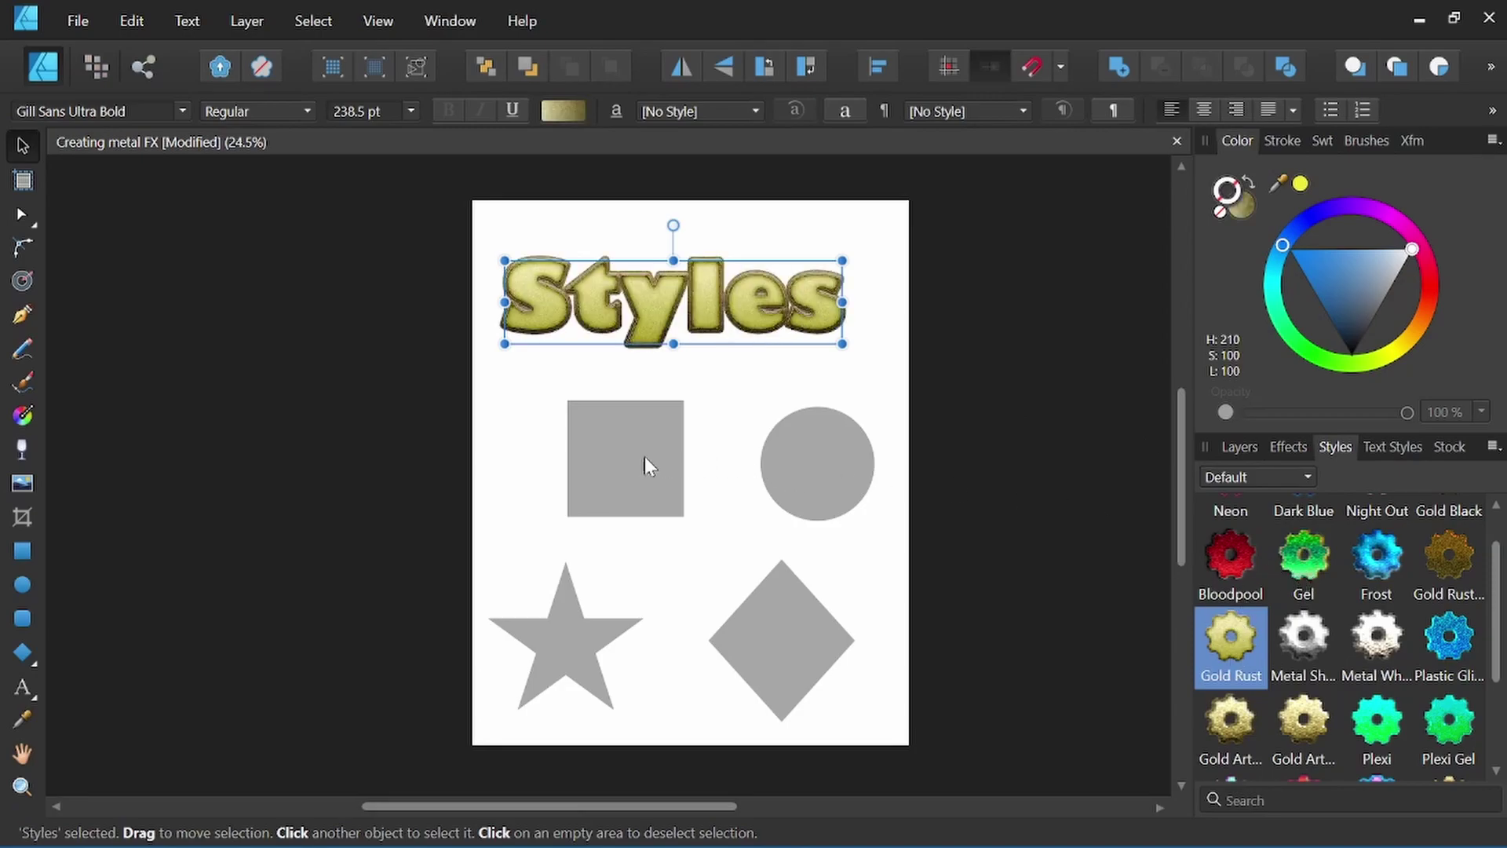
click(1376, 557)
scroll(725, 524, up, 2)
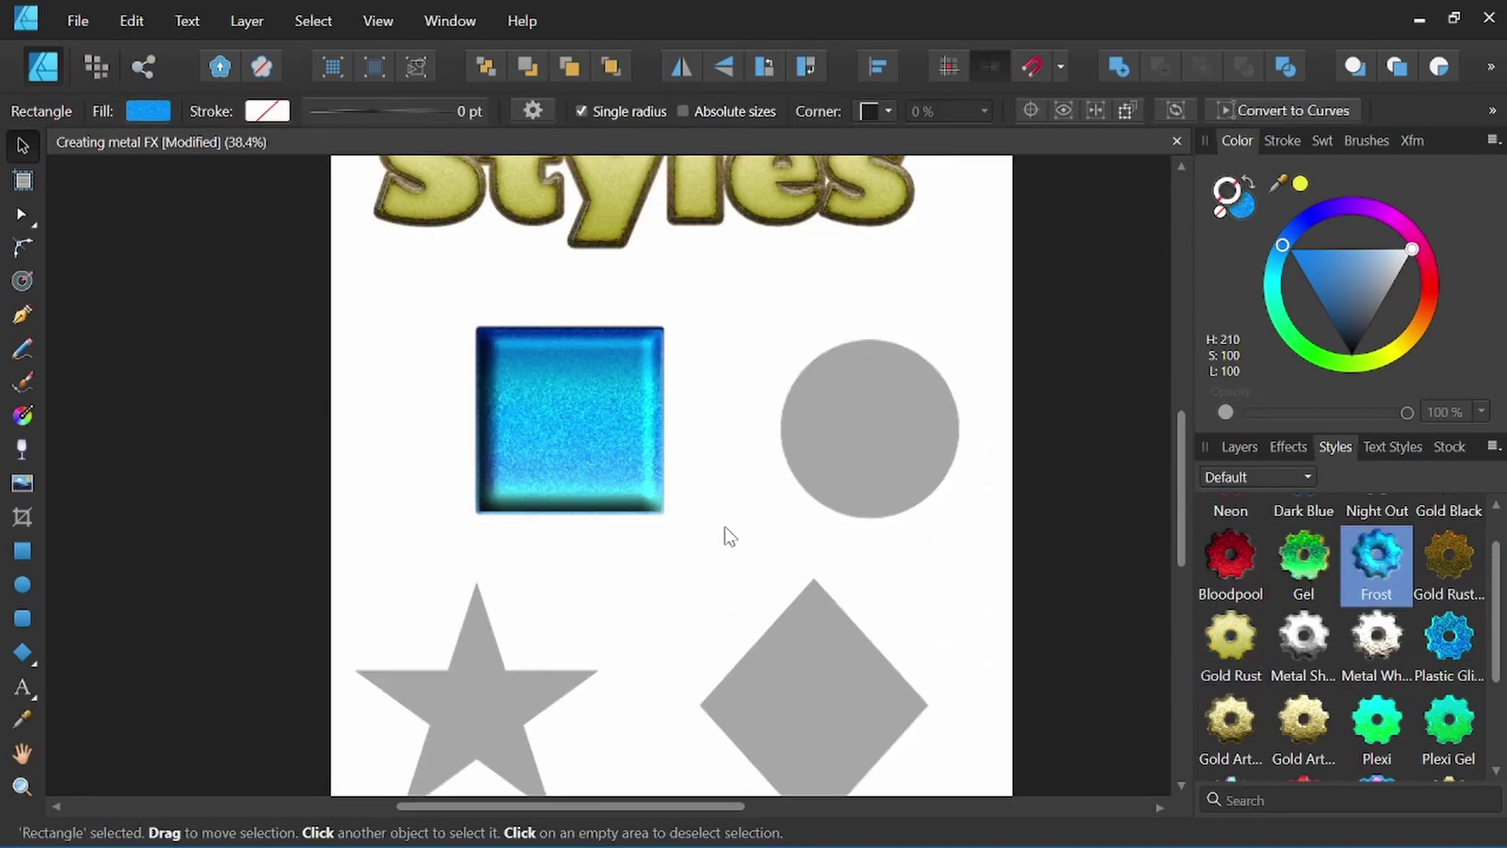
scroll(723, 522, up, 3)
scroll(723, 538, up, 1)
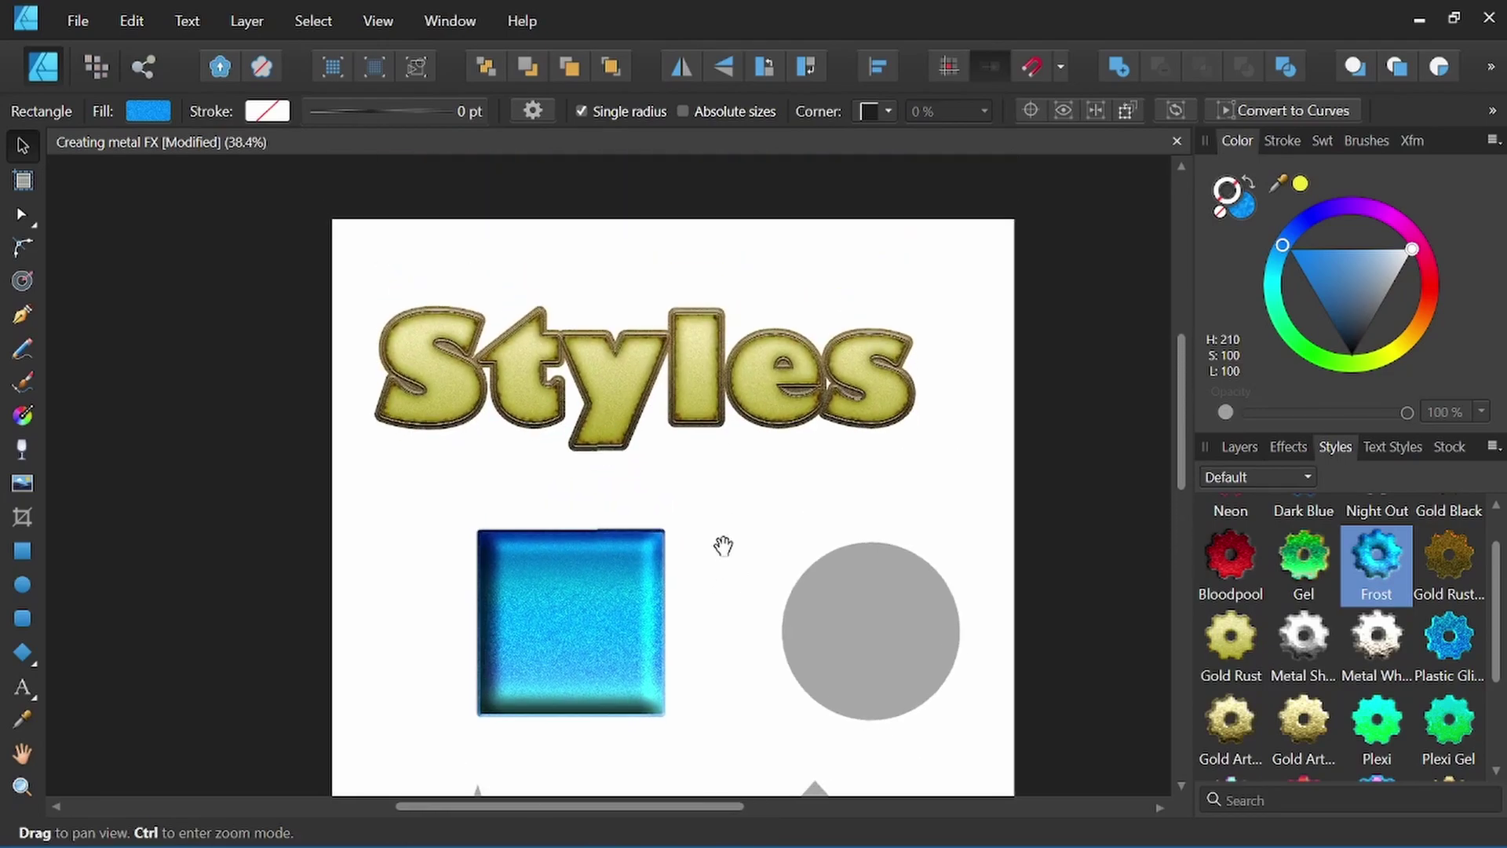
drag(754, 588, 781, 490)
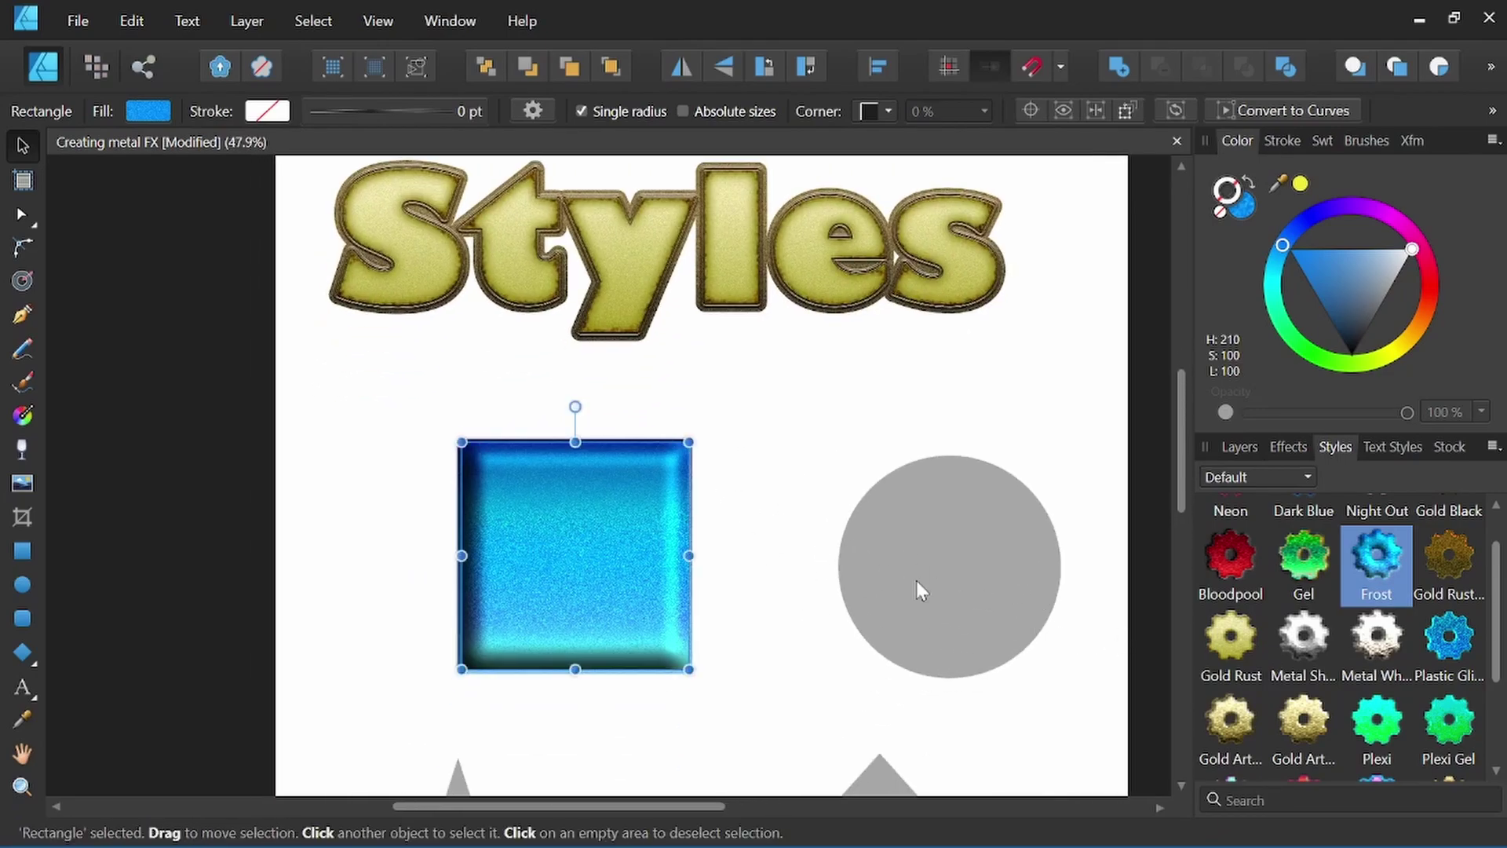
click(1044, 576)
click(1236, 651)
scroll(870, 549, down, 3)
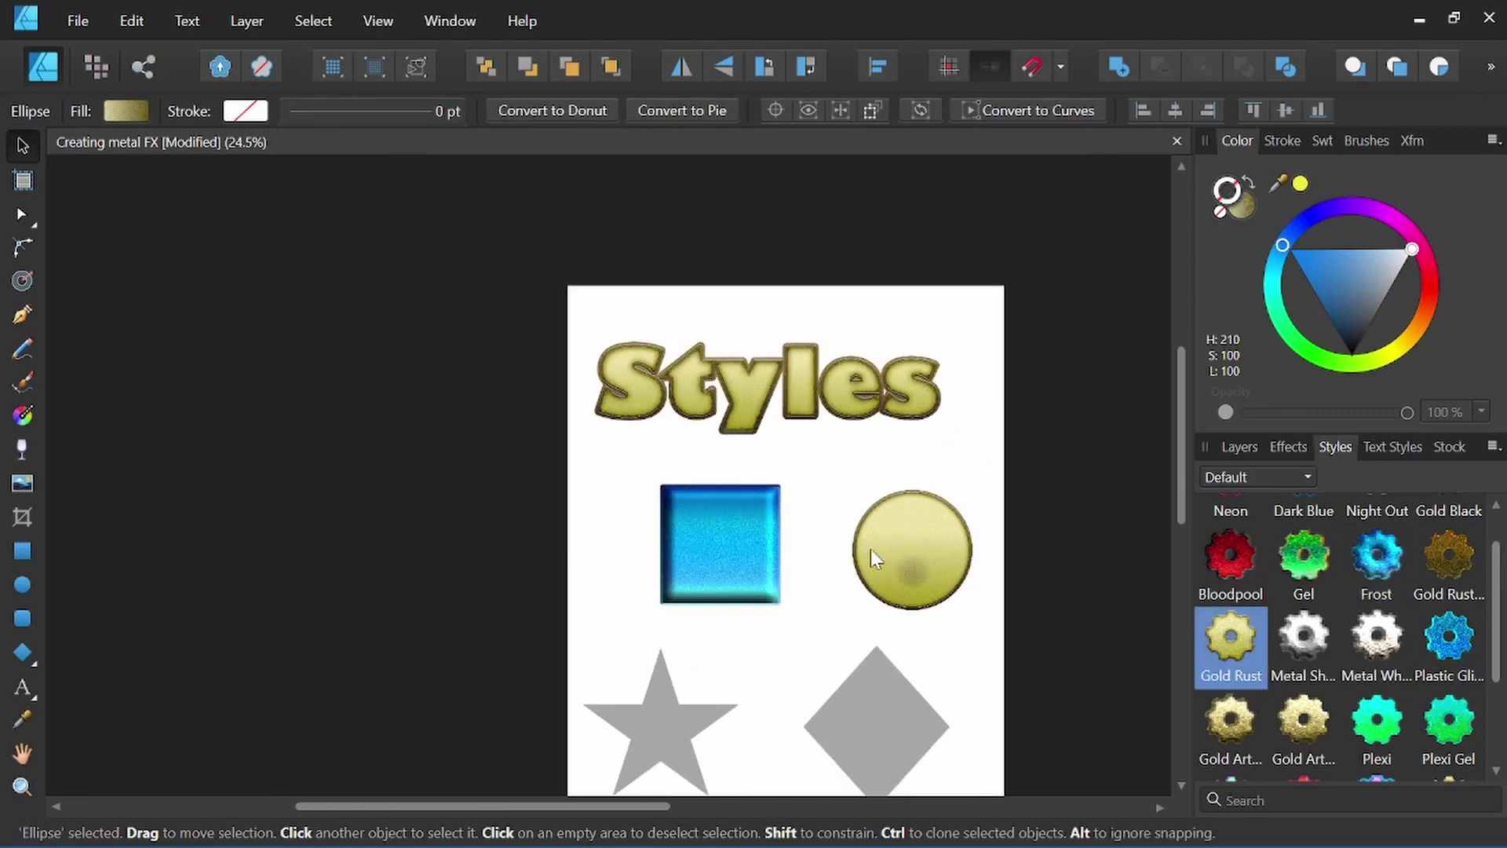
scroll(791, 515, up, 5)
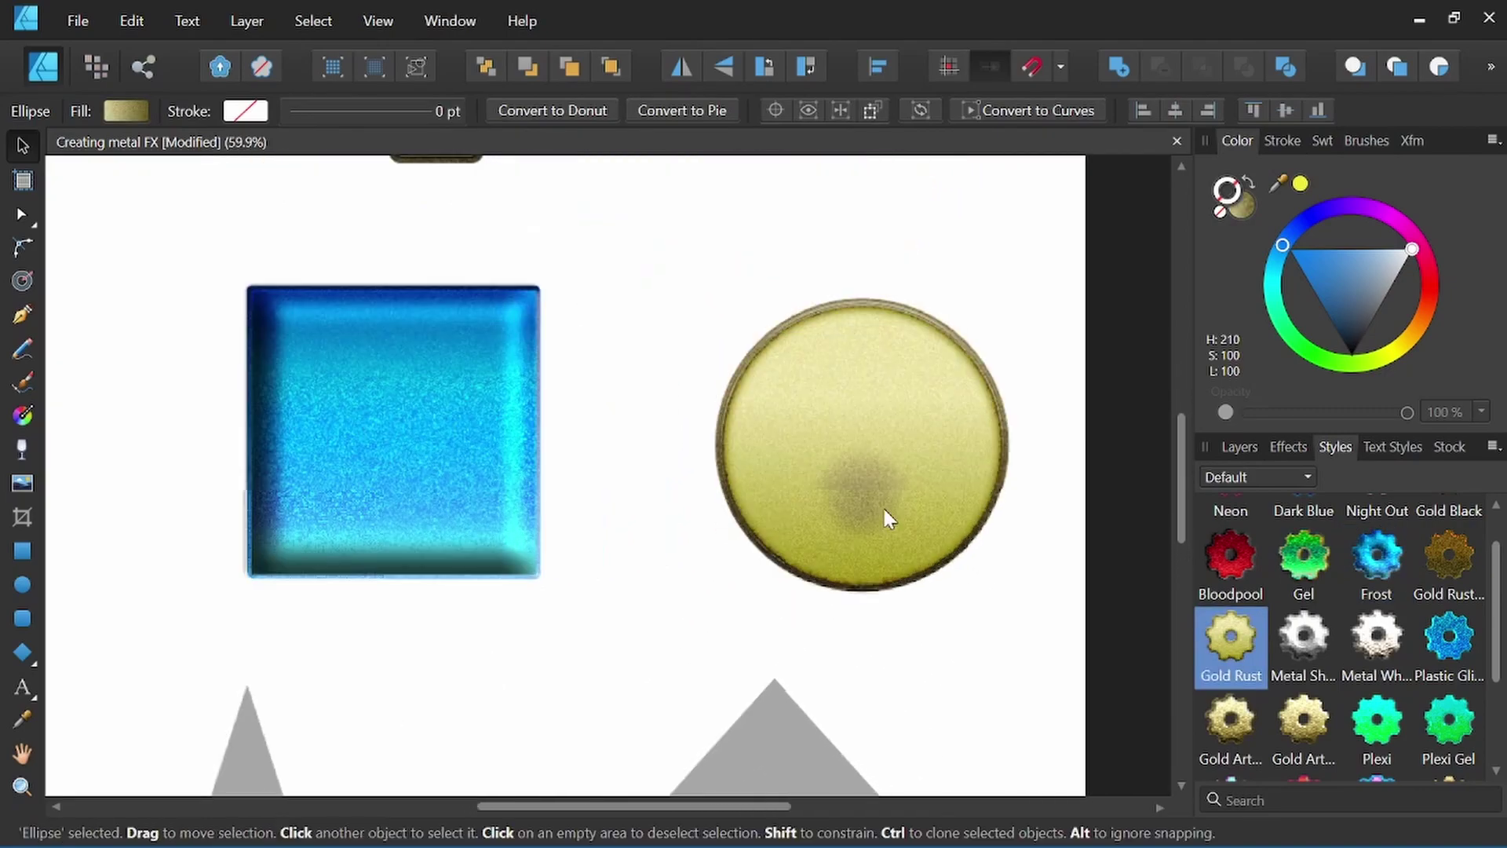
Raise the gold circle's Inner Shadow opacity to 49% in the Effects panel
click(1288, 448)
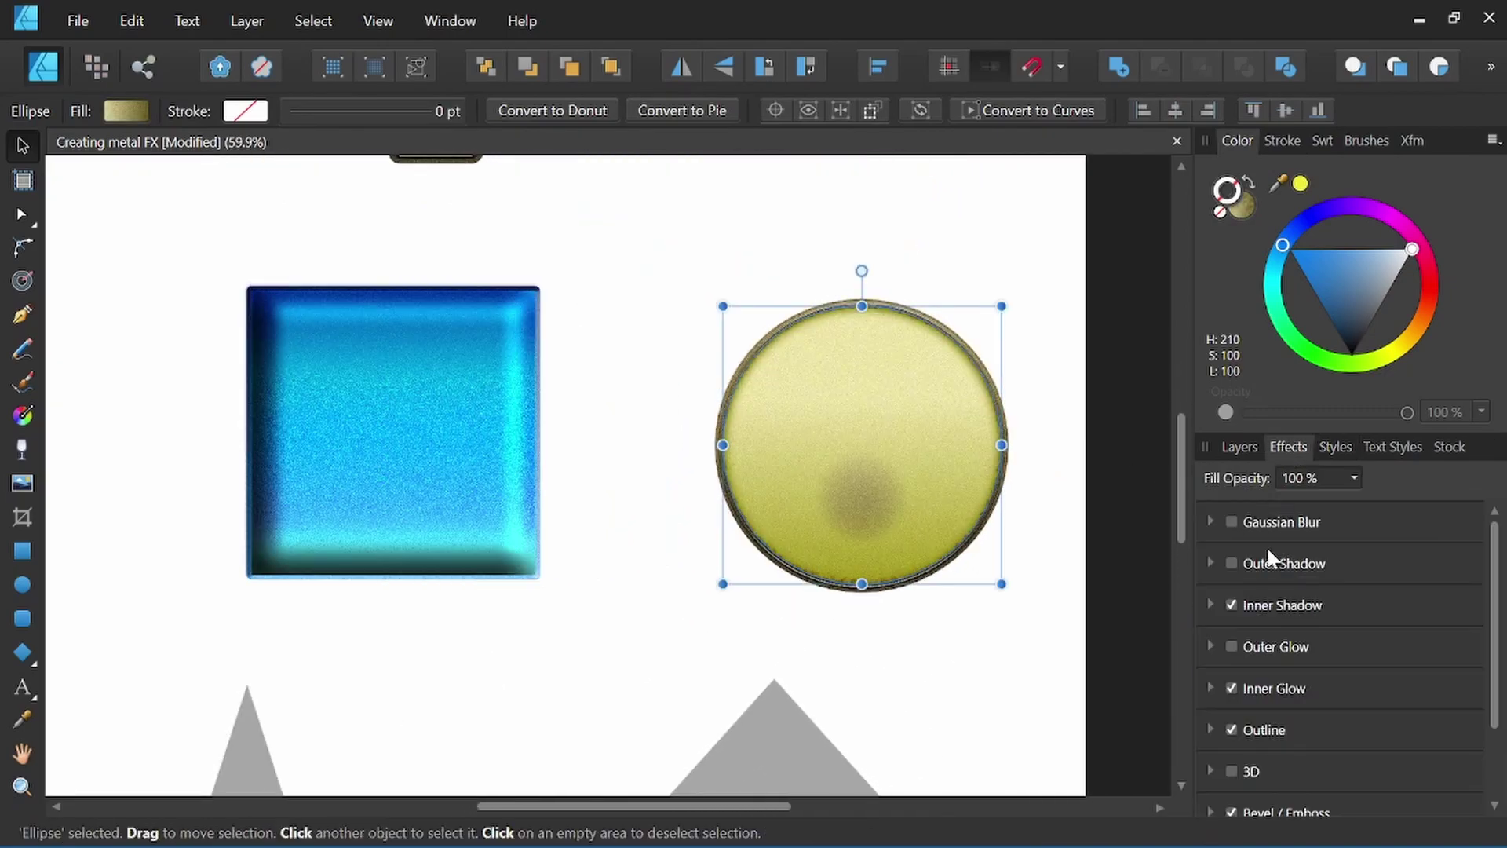
click(1211, 605)
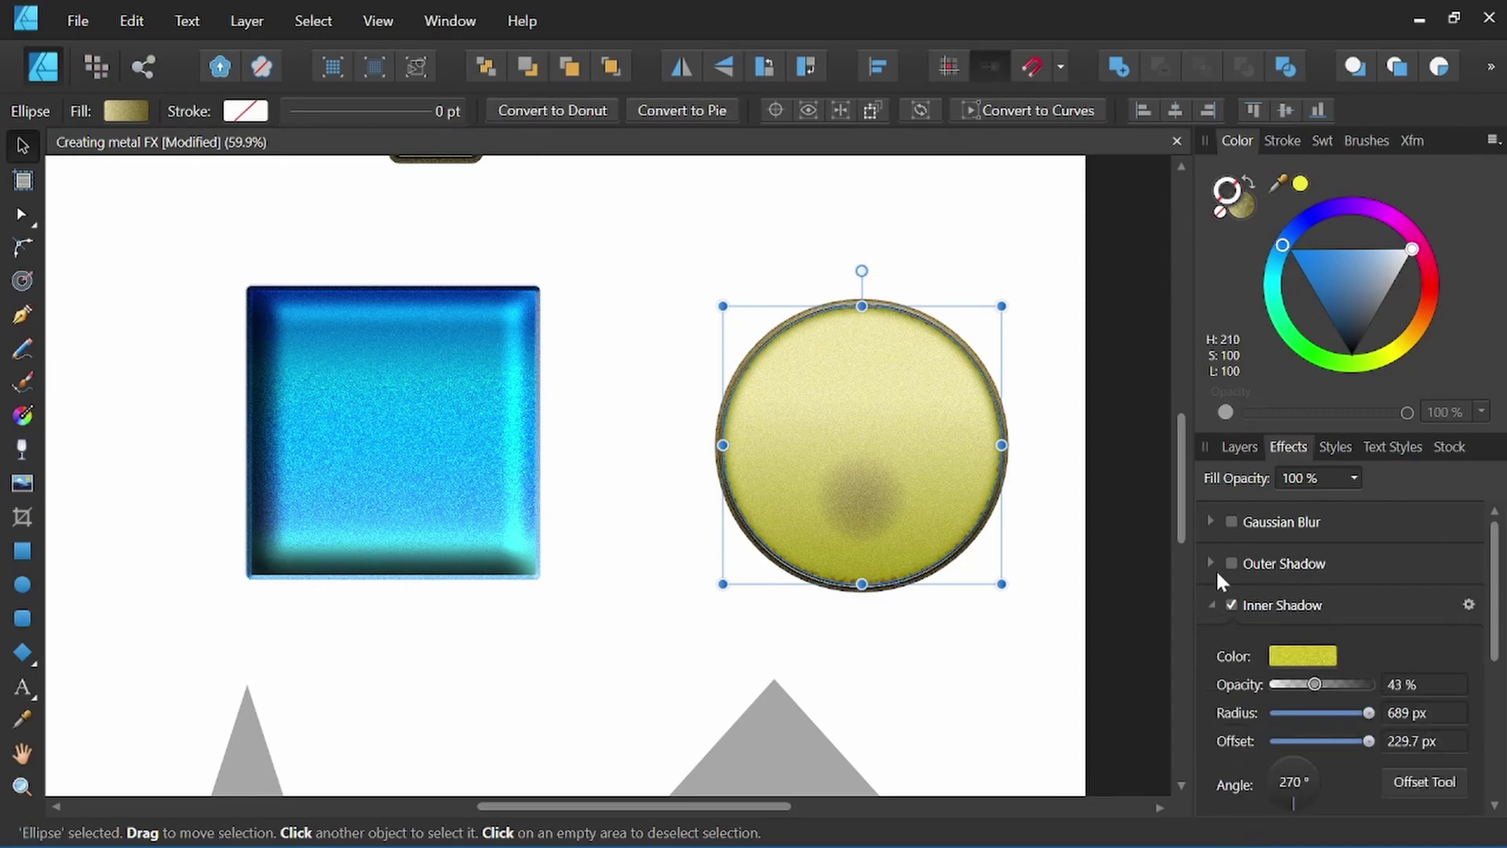
scroll(1279, 542, down, 1)
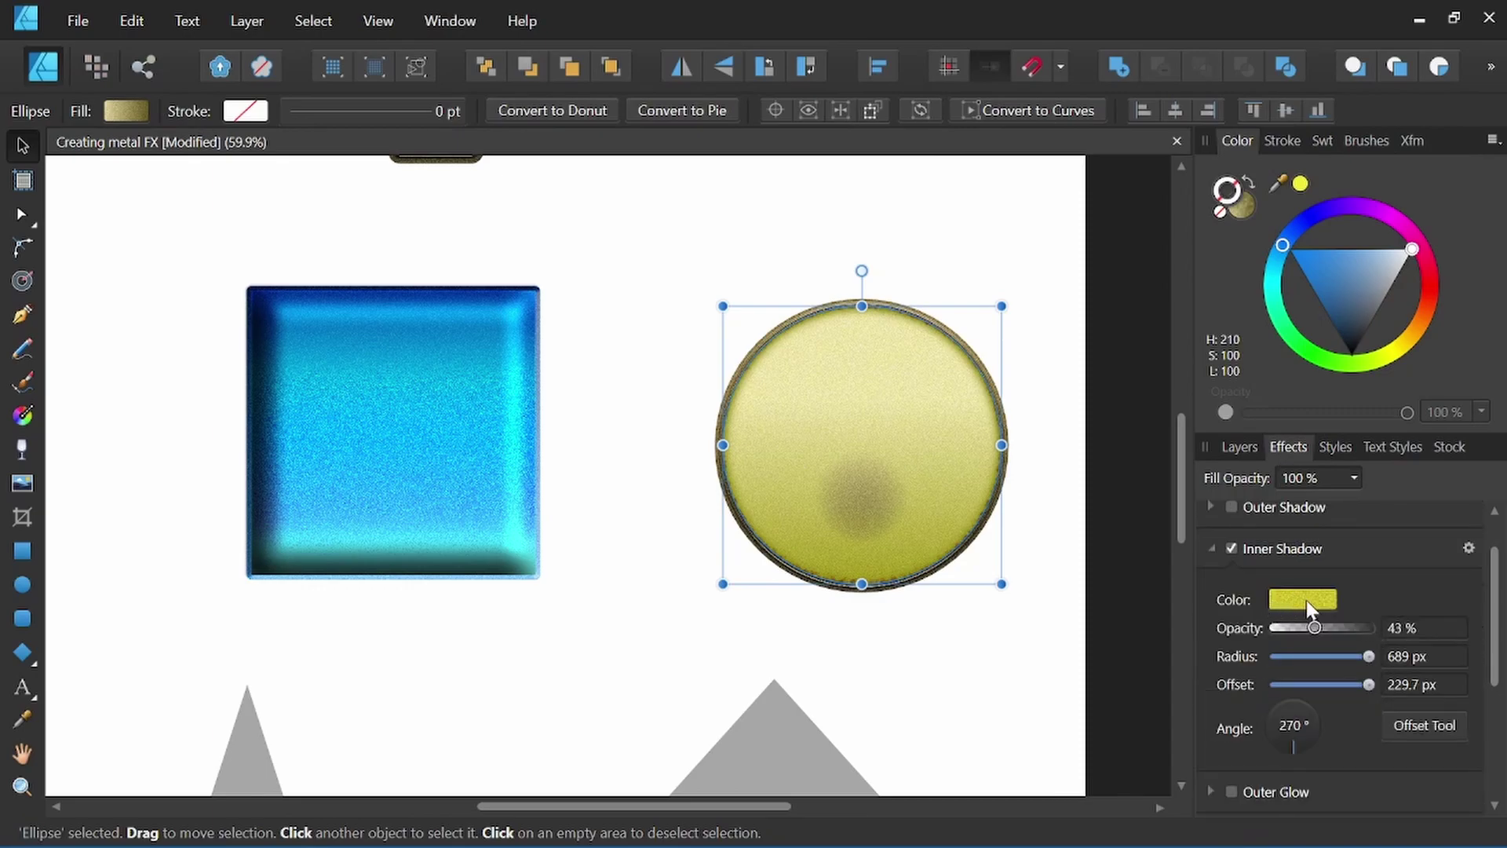
drag(1316, 628, 1317, 689)
scroll(1245, 564, down, 5)
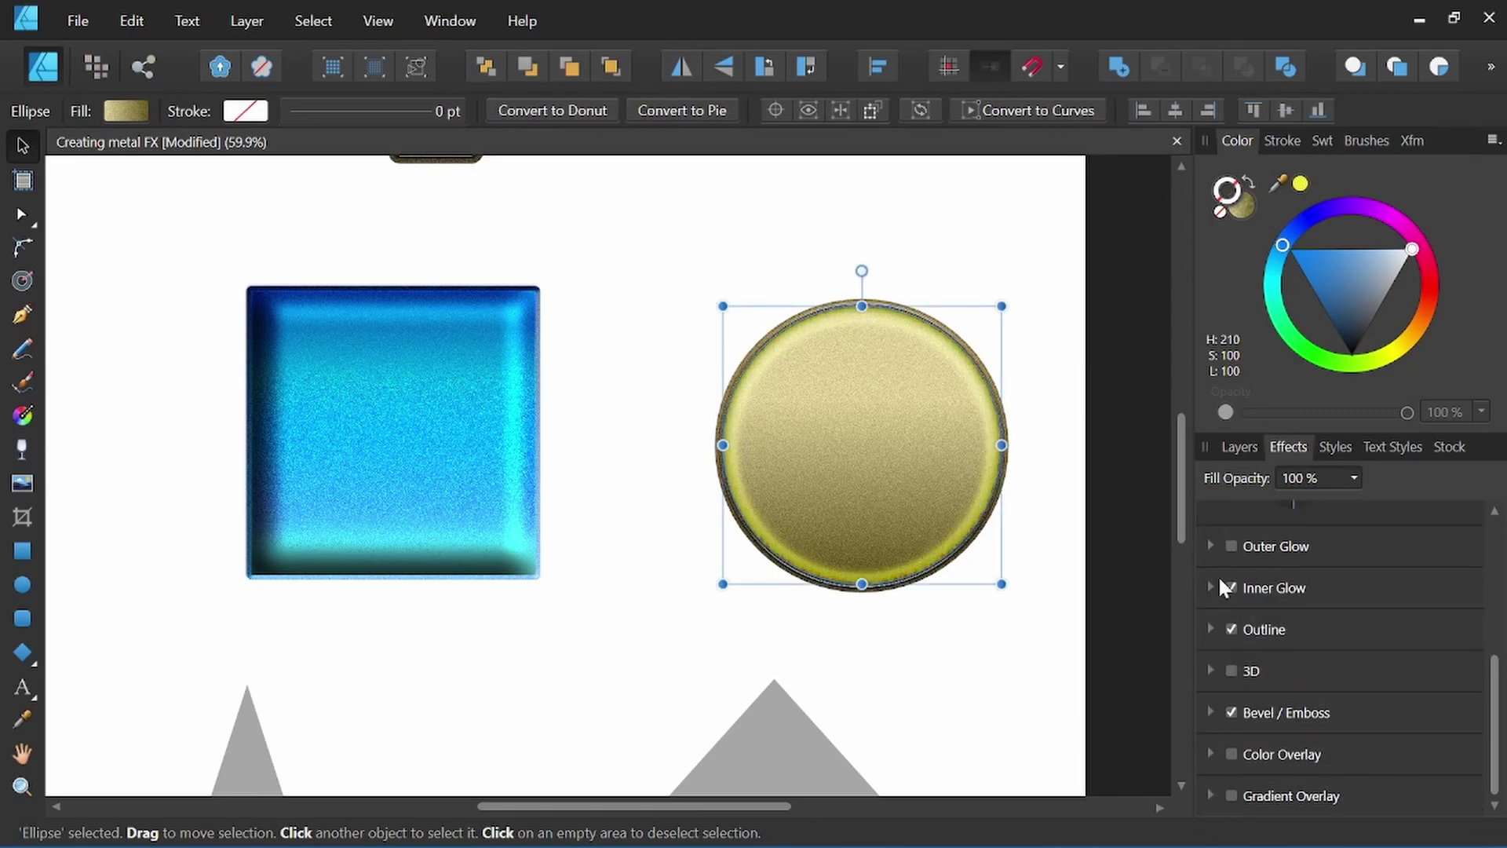
click(1209, 587)
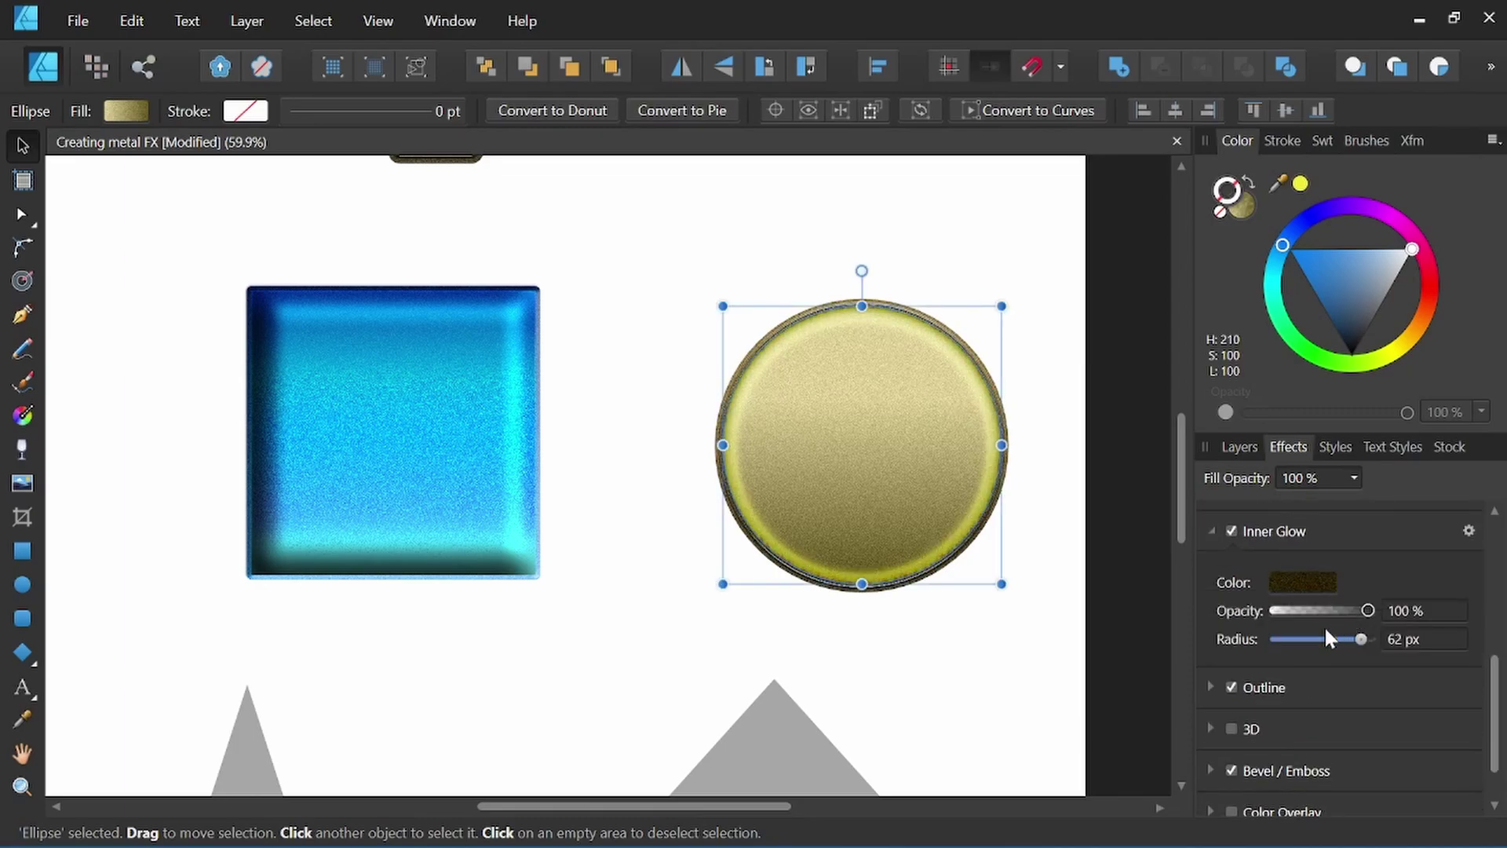
click(1214, 534)
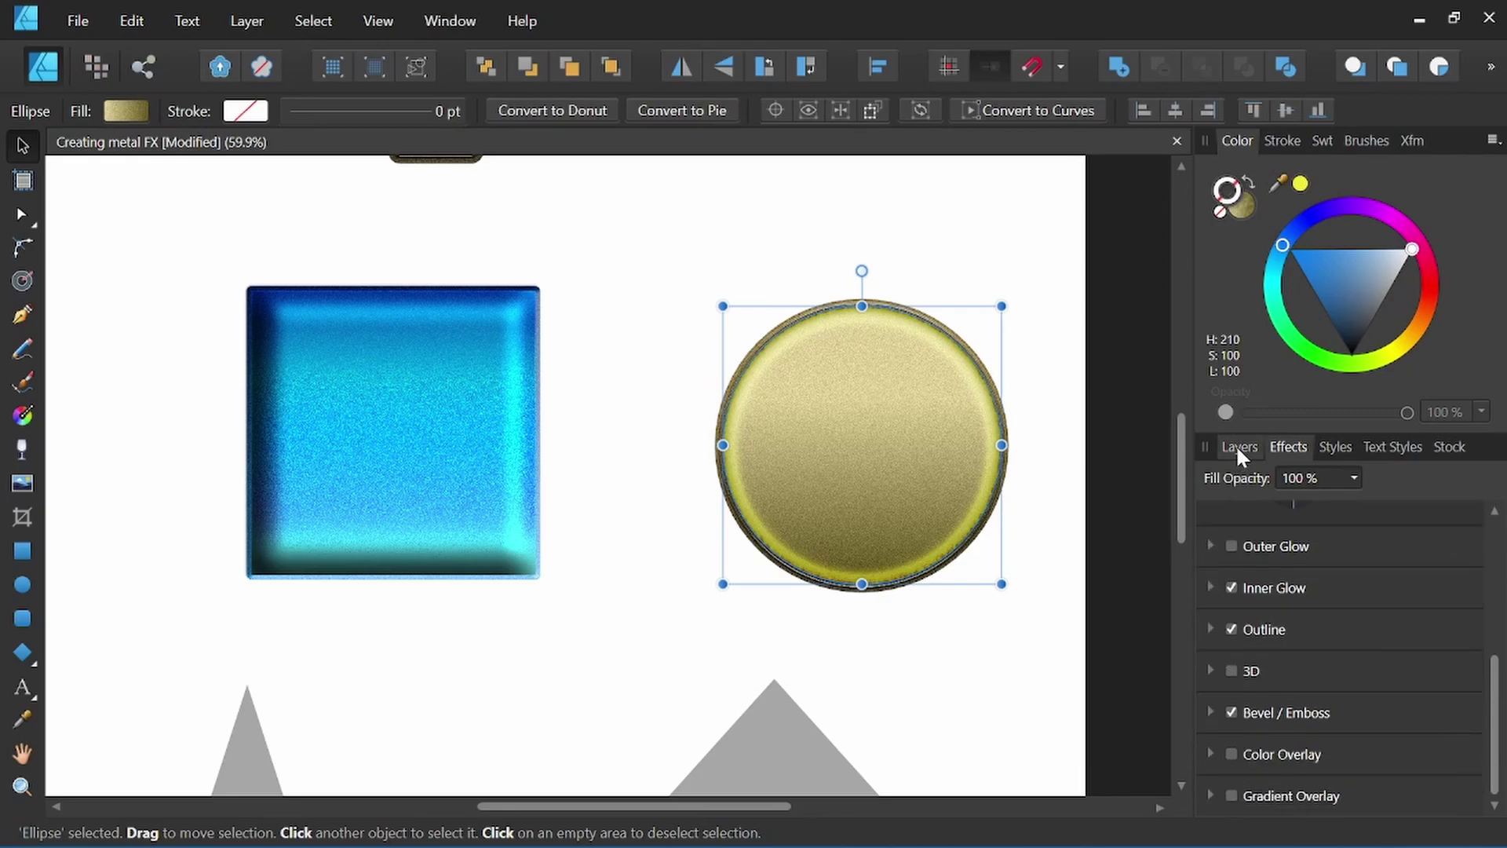
Apply the 80s Gel style to the grey diamond and the grey star
click(1239, 447)
scroll(824, 424, down, 5)
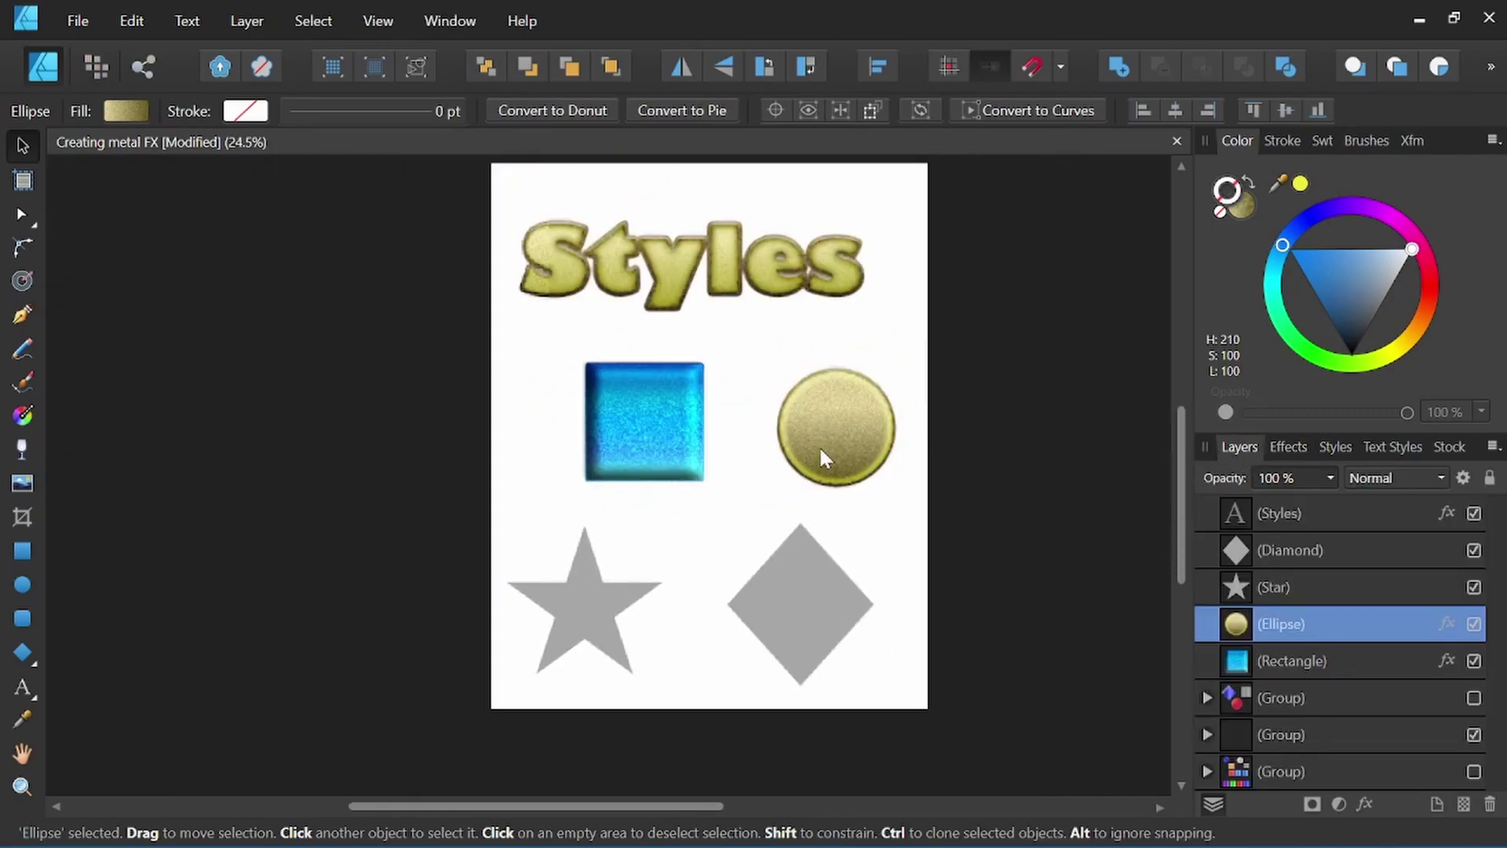
click(859, 618)
click(1335, 444)
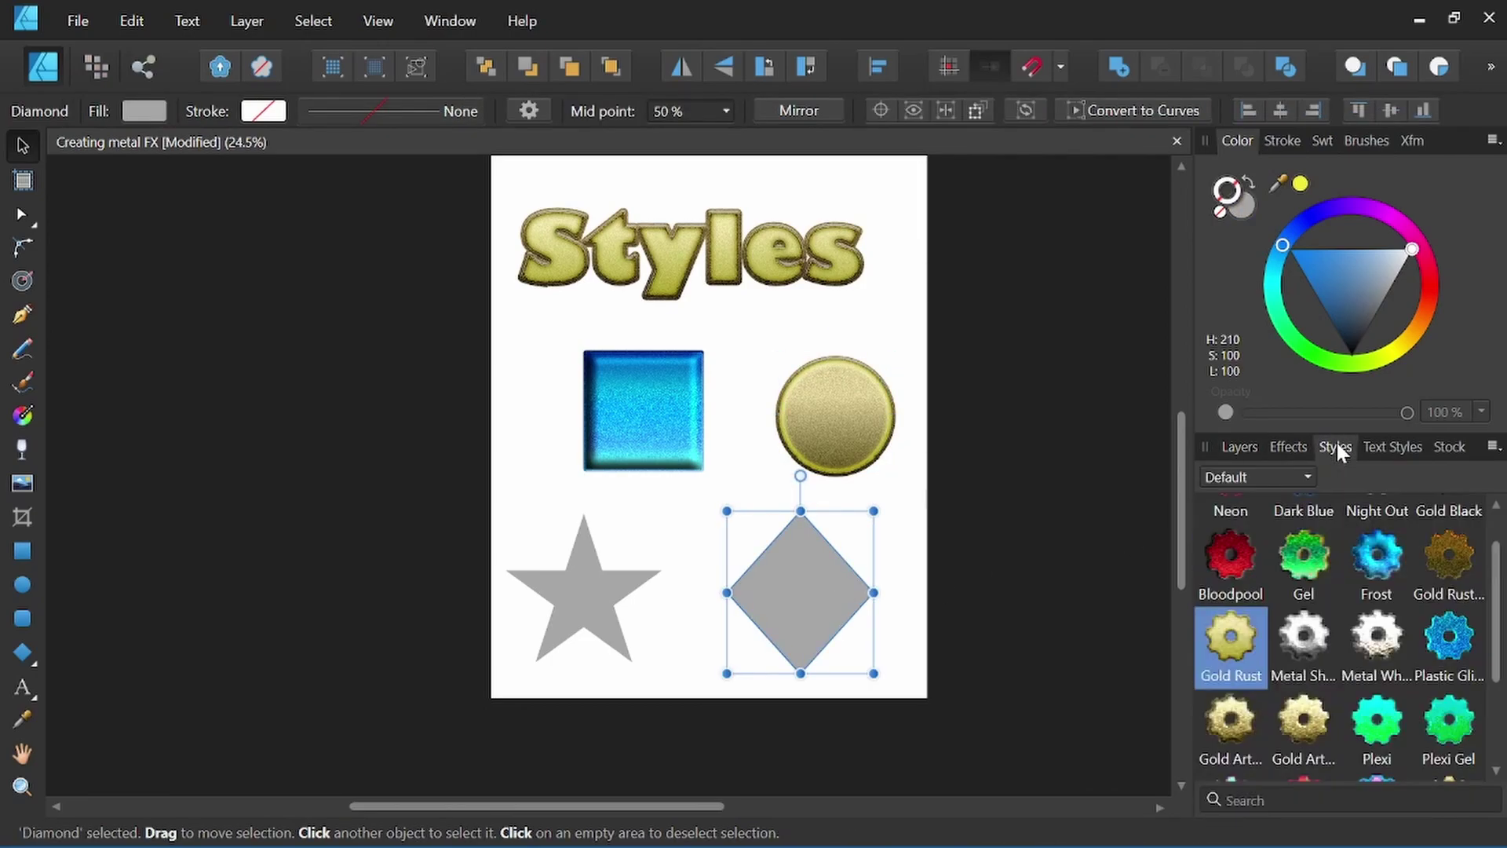
scroll(1335, 608, down, 2)
scroll(1334, 606, down, 2)
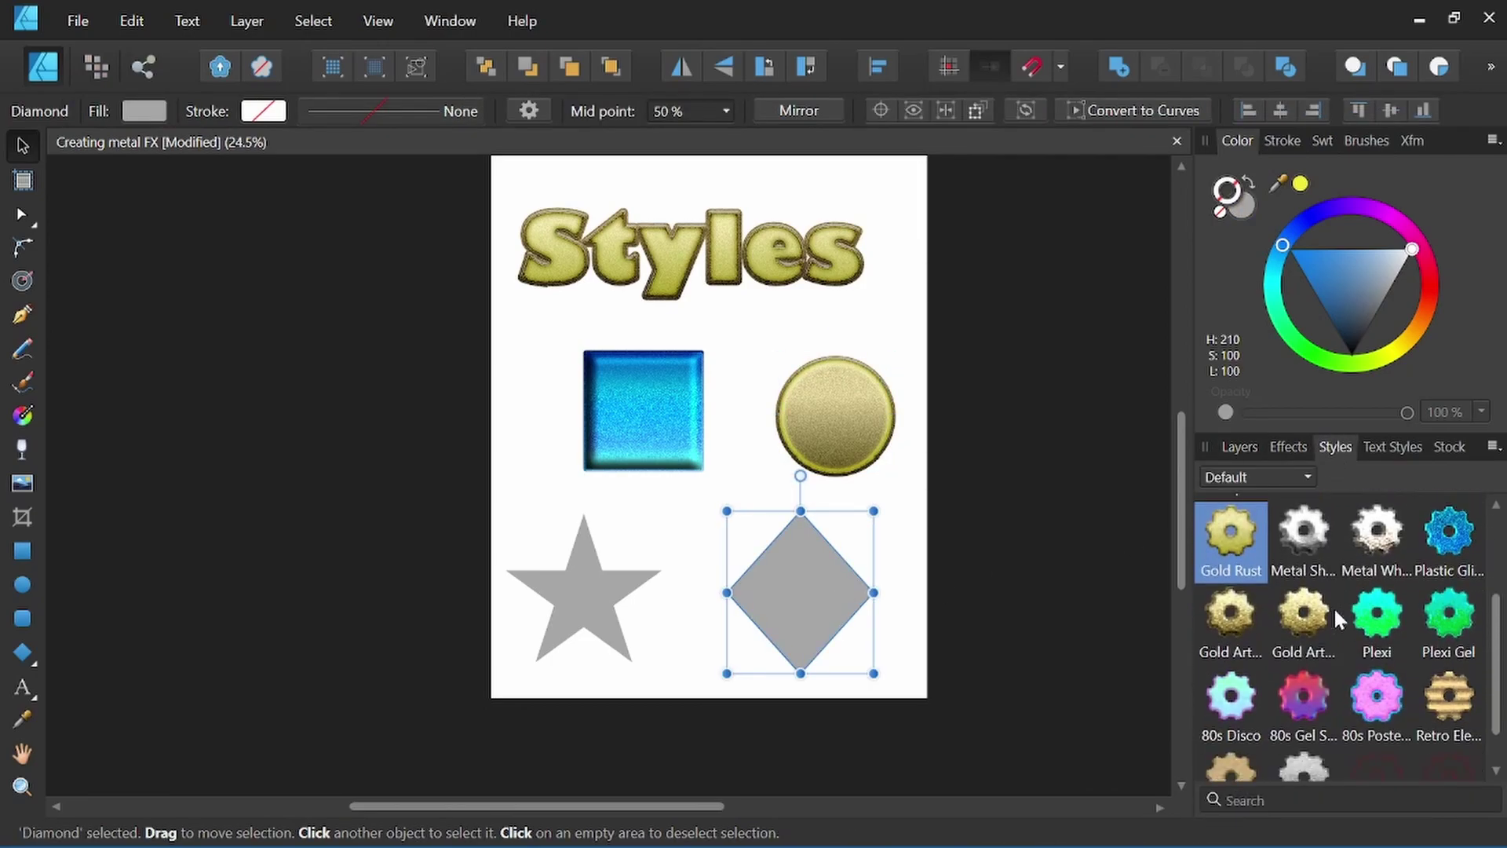
click(1303, 667)
click(588, 606)
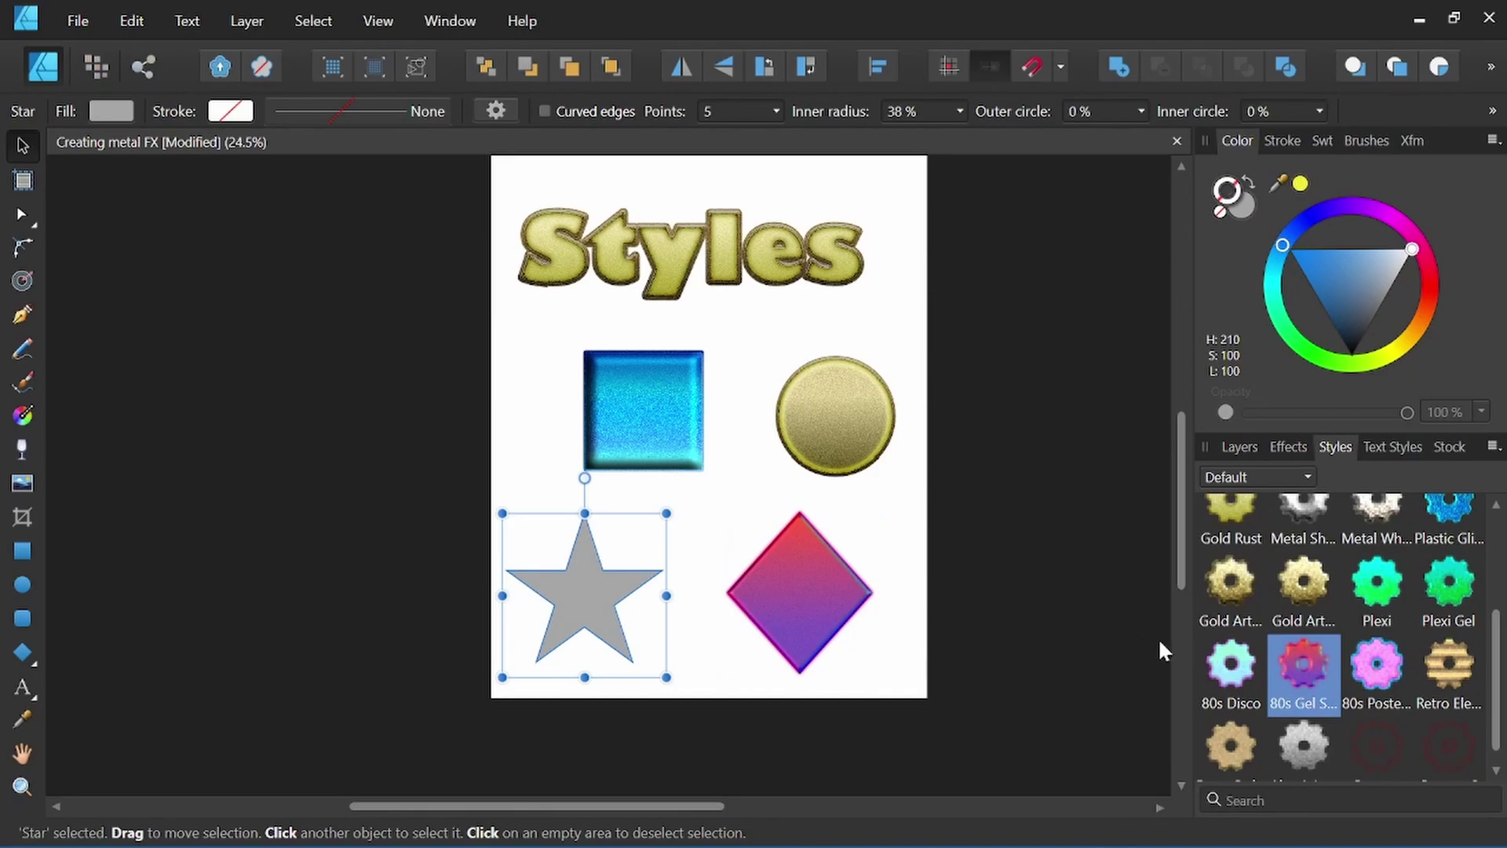
click(1297, 661)
Apply 80s Gel to the circle, square and 'Styles' text, then deselect everything
click(879, 459)
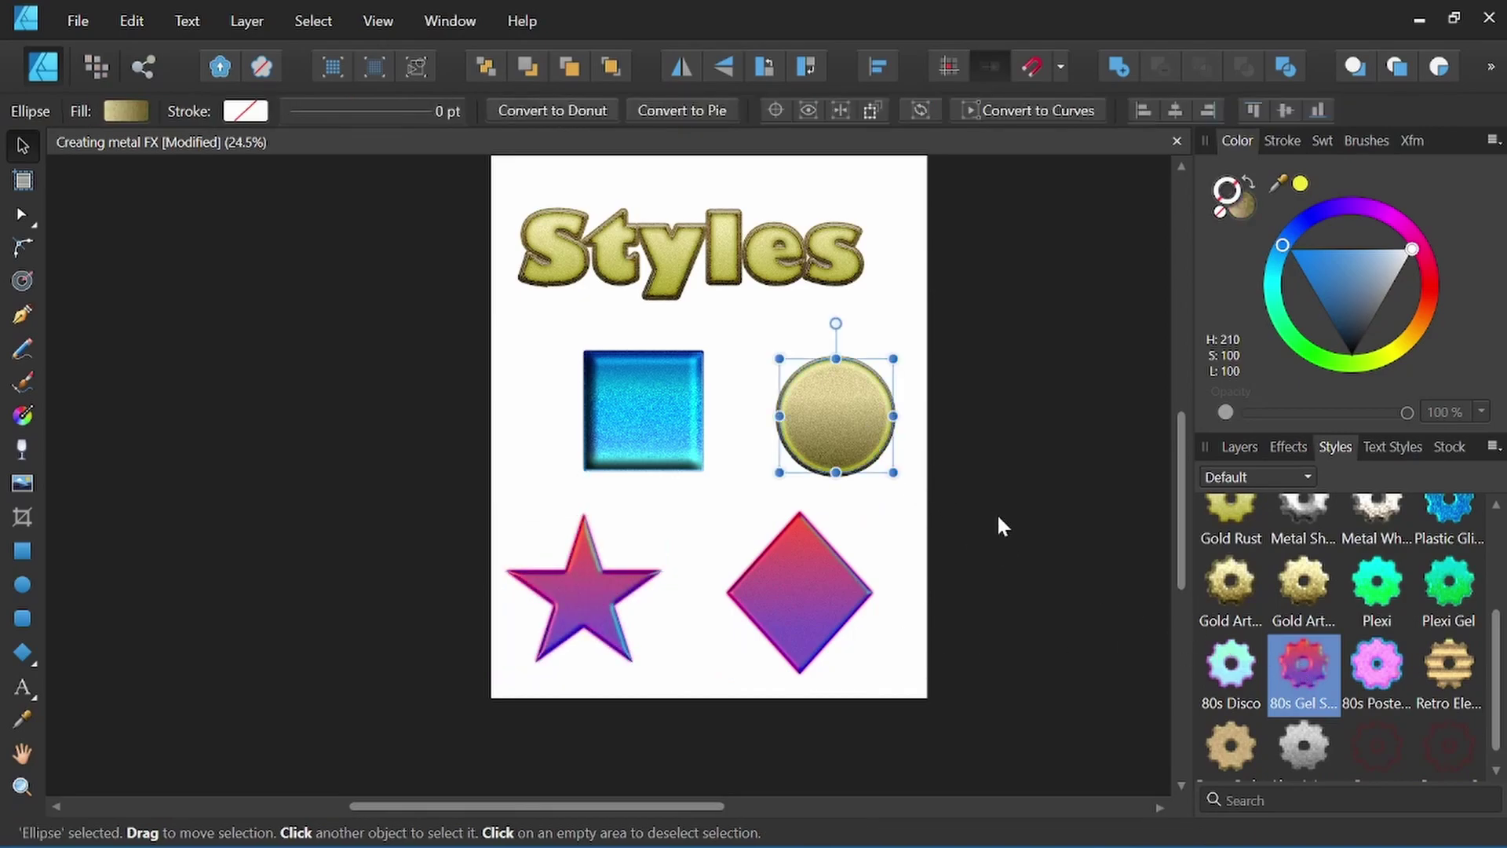
click(1297, 670)
click(676, 408)
click(1287, 657)
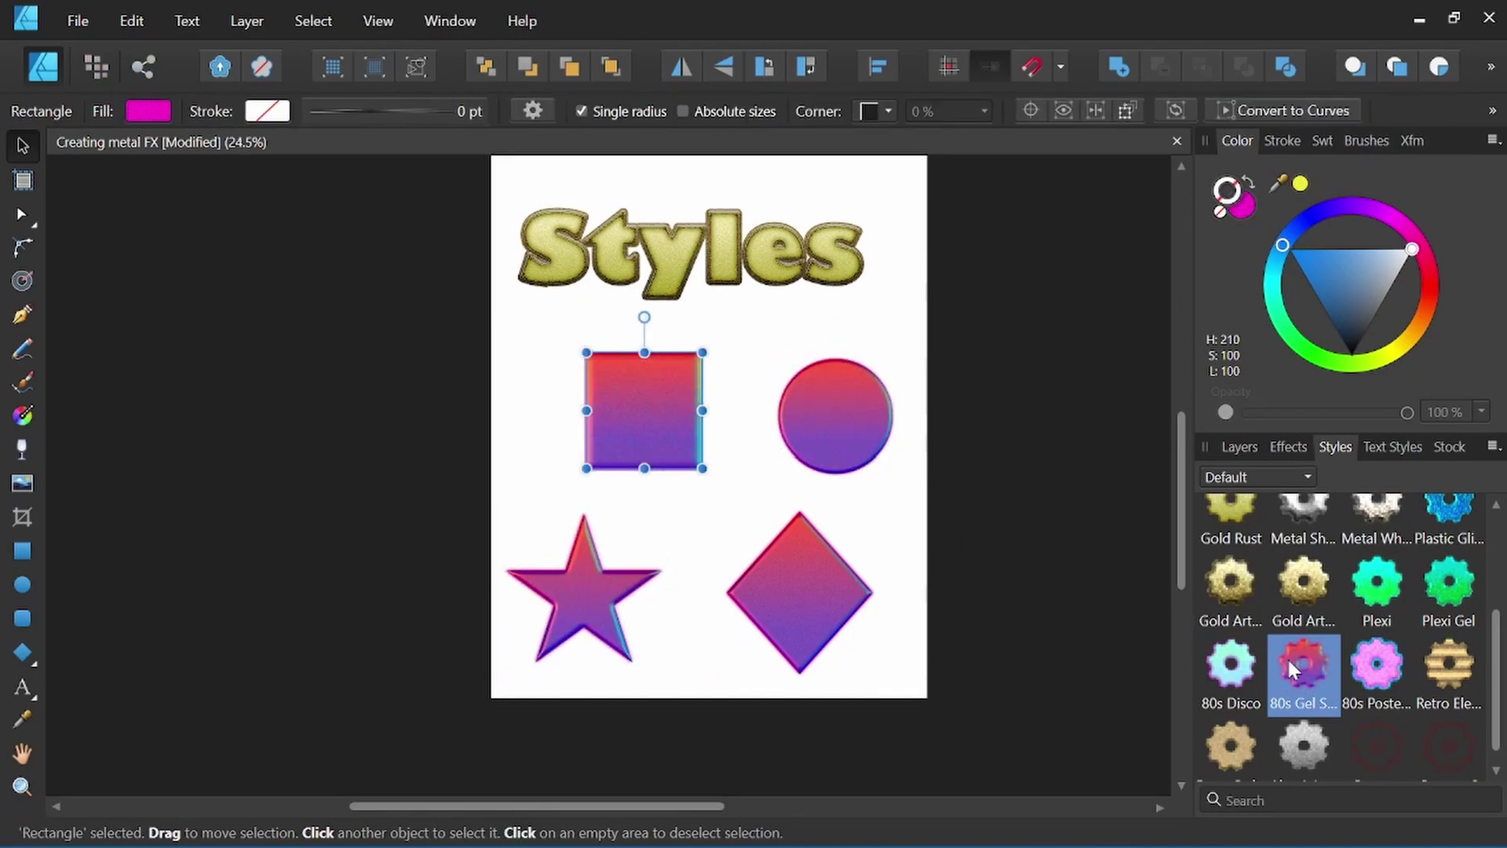
drag(888, 460, 895, 531)
click(784, 353)
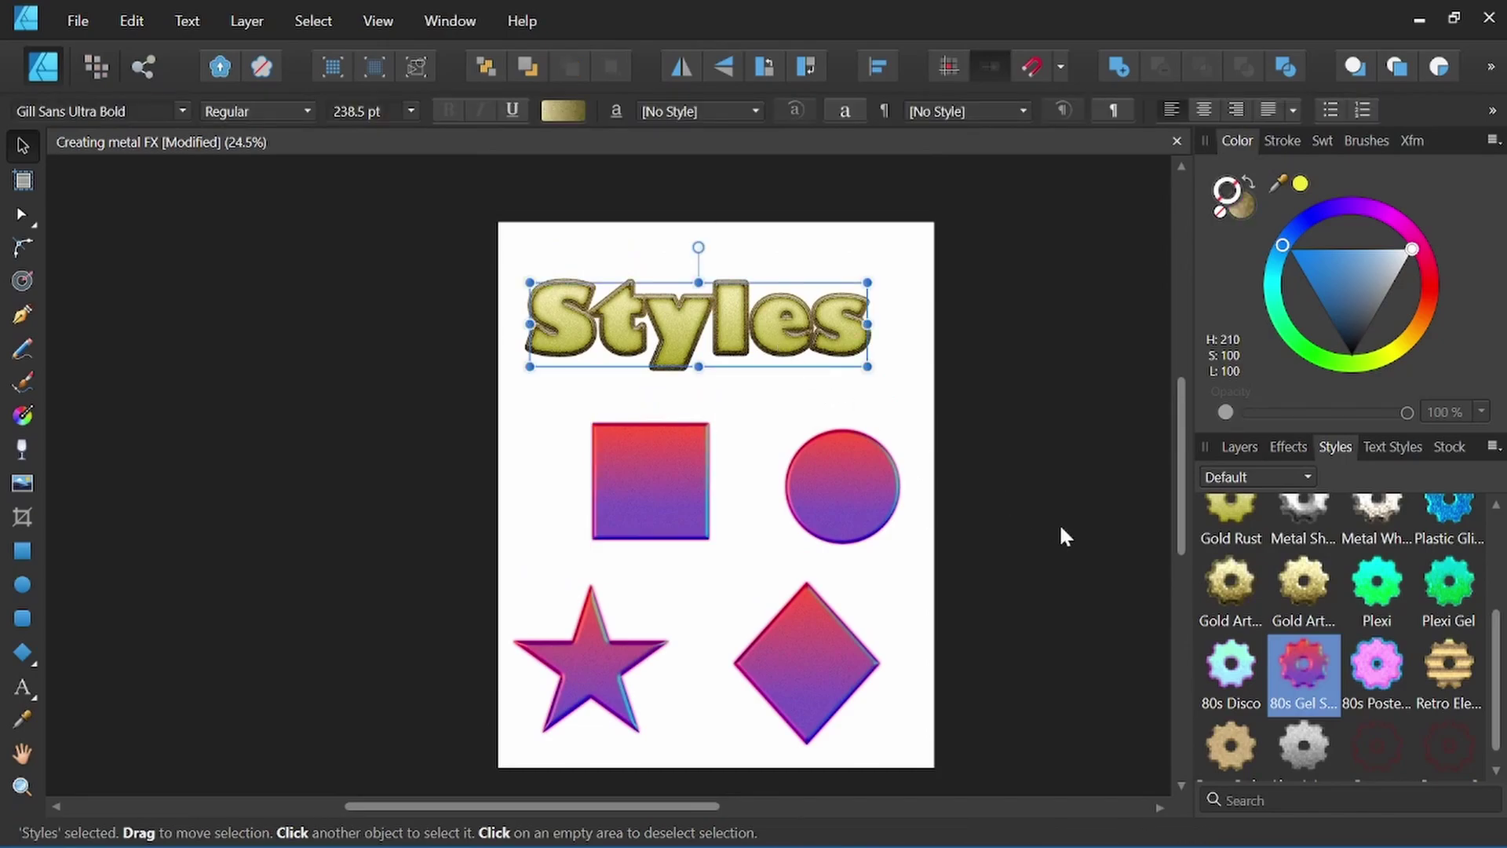
click(1299, 656)
click(271, 268)
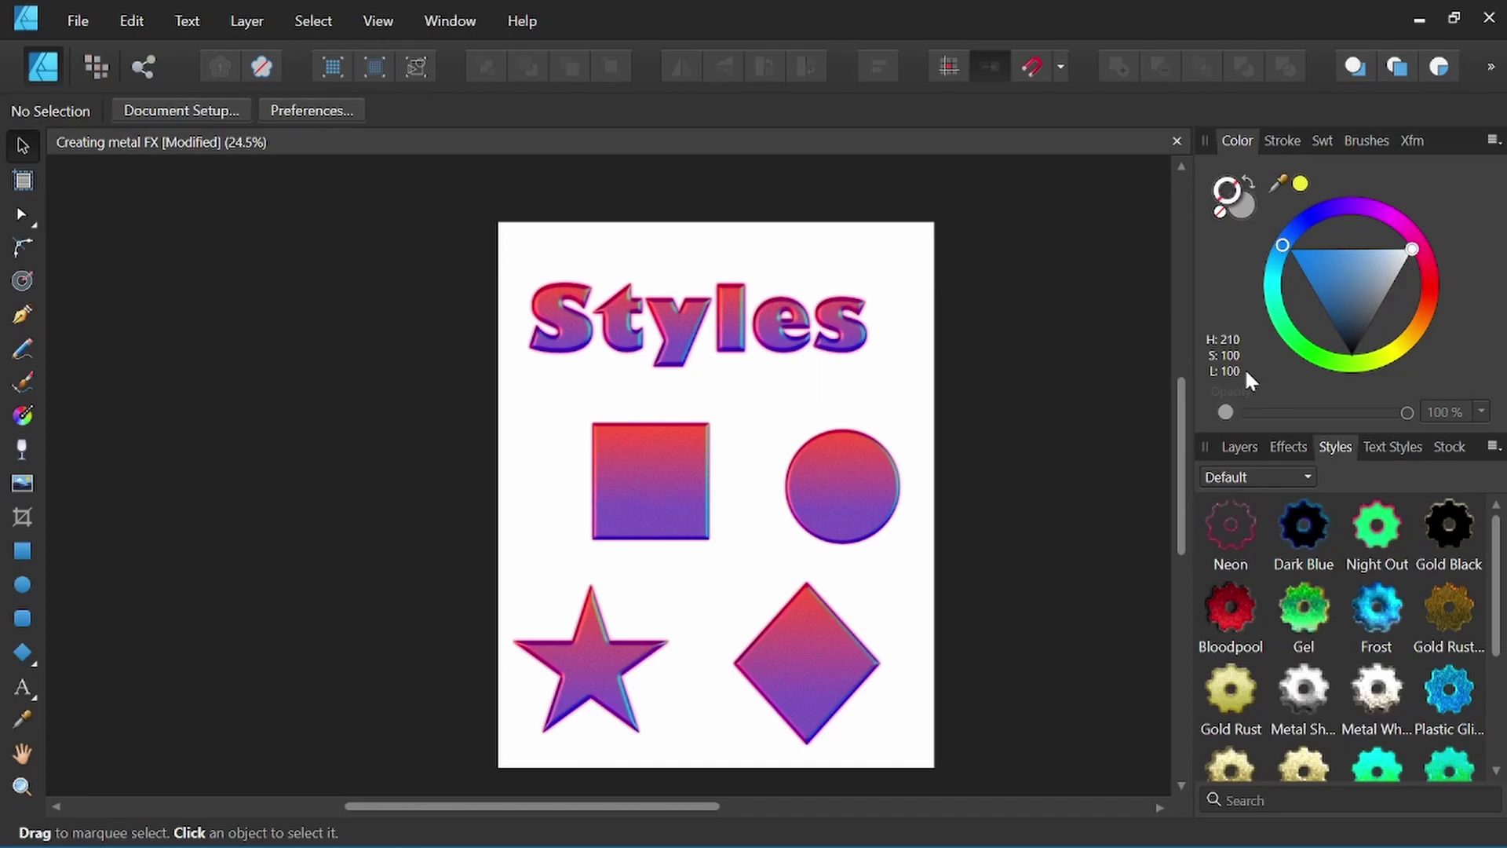
Add a style category from the Styles panel menu and rename it 'Tutorial'
click(1494, 449)
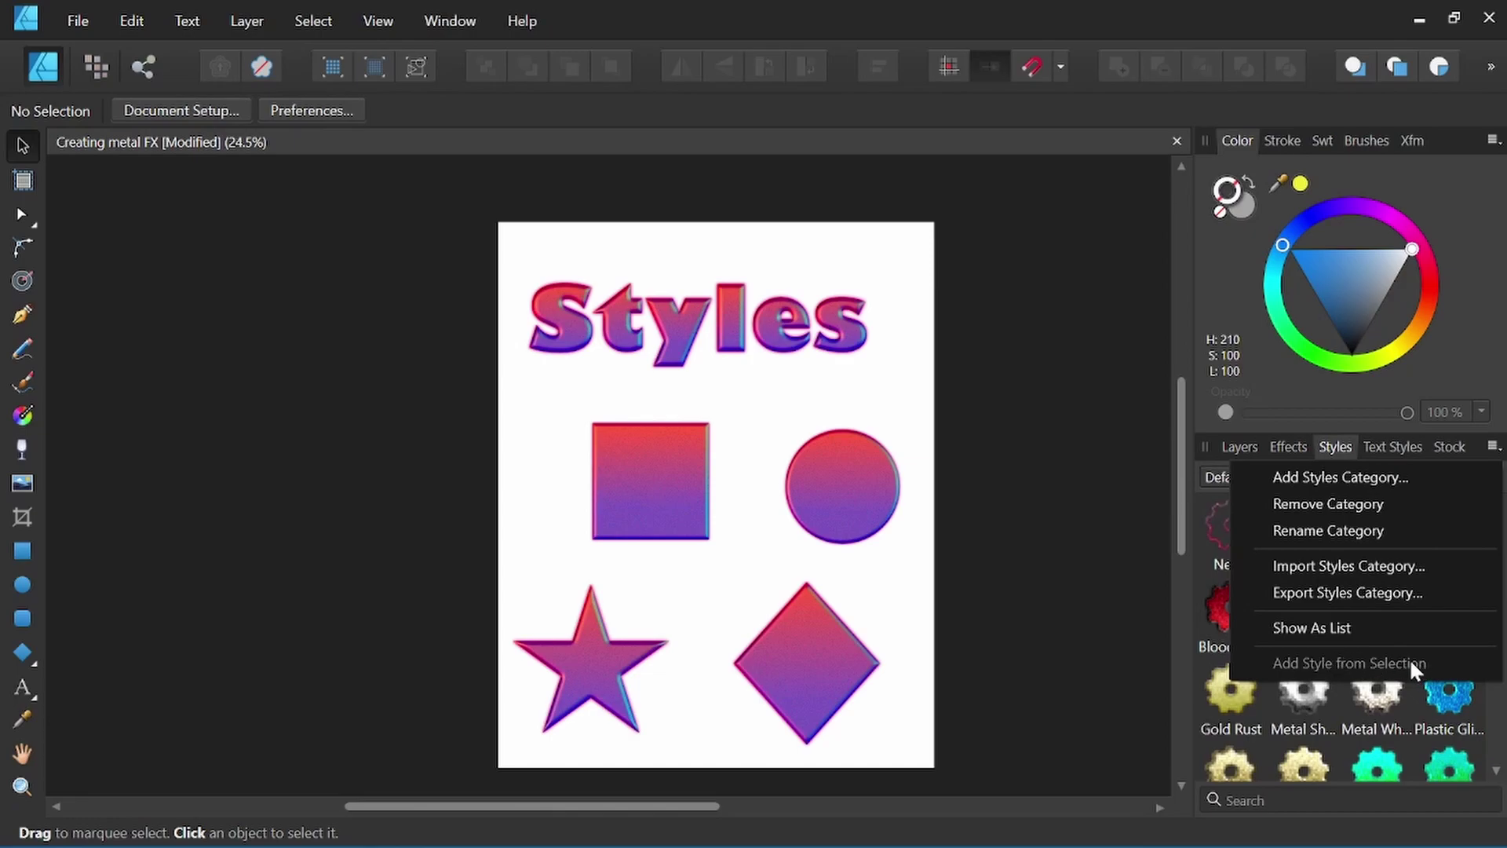
click(1364, 479)
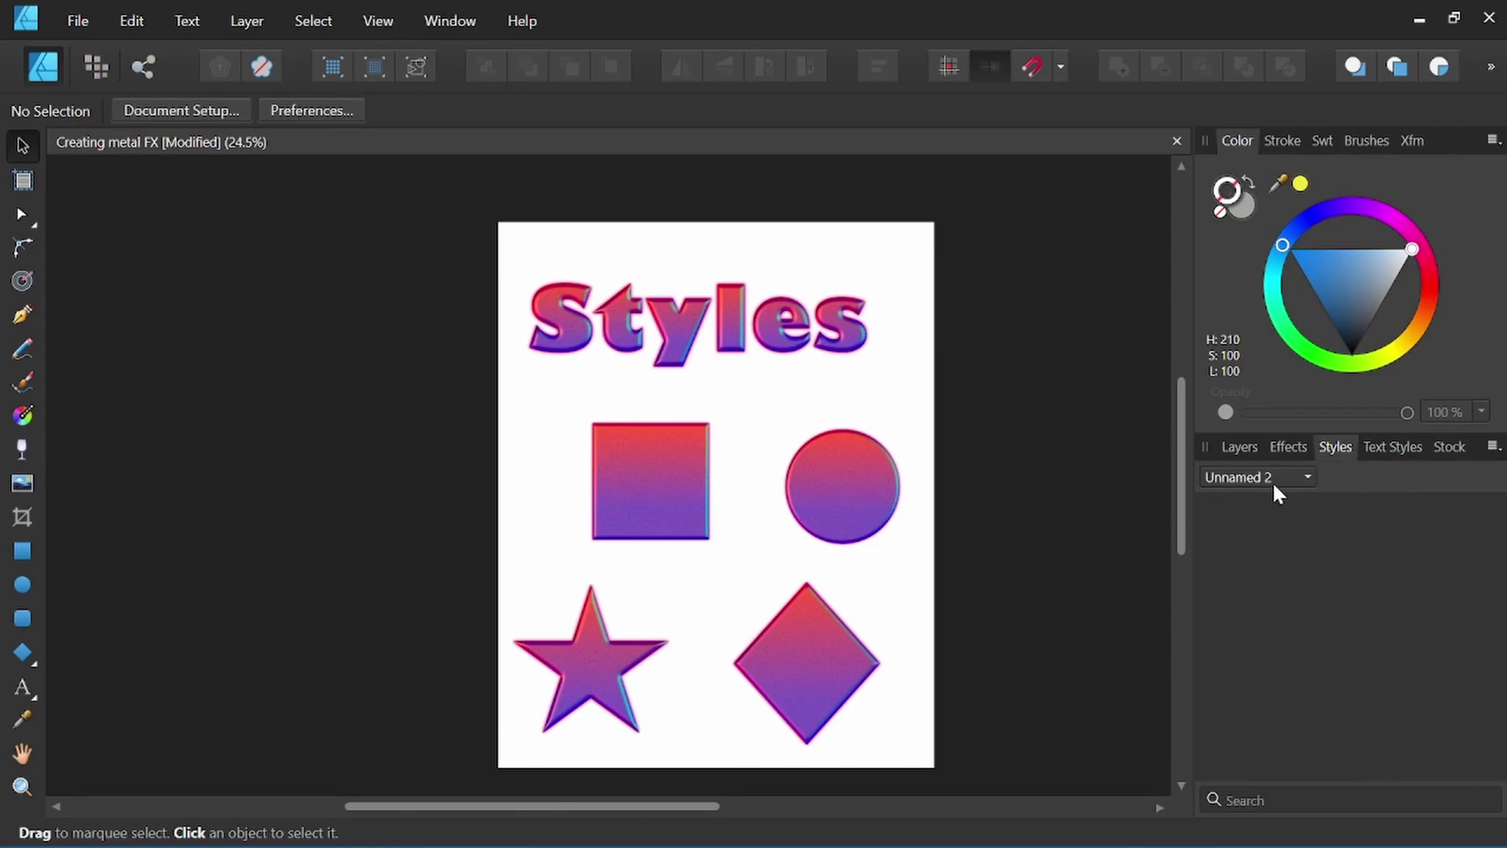
click(1492, 446)
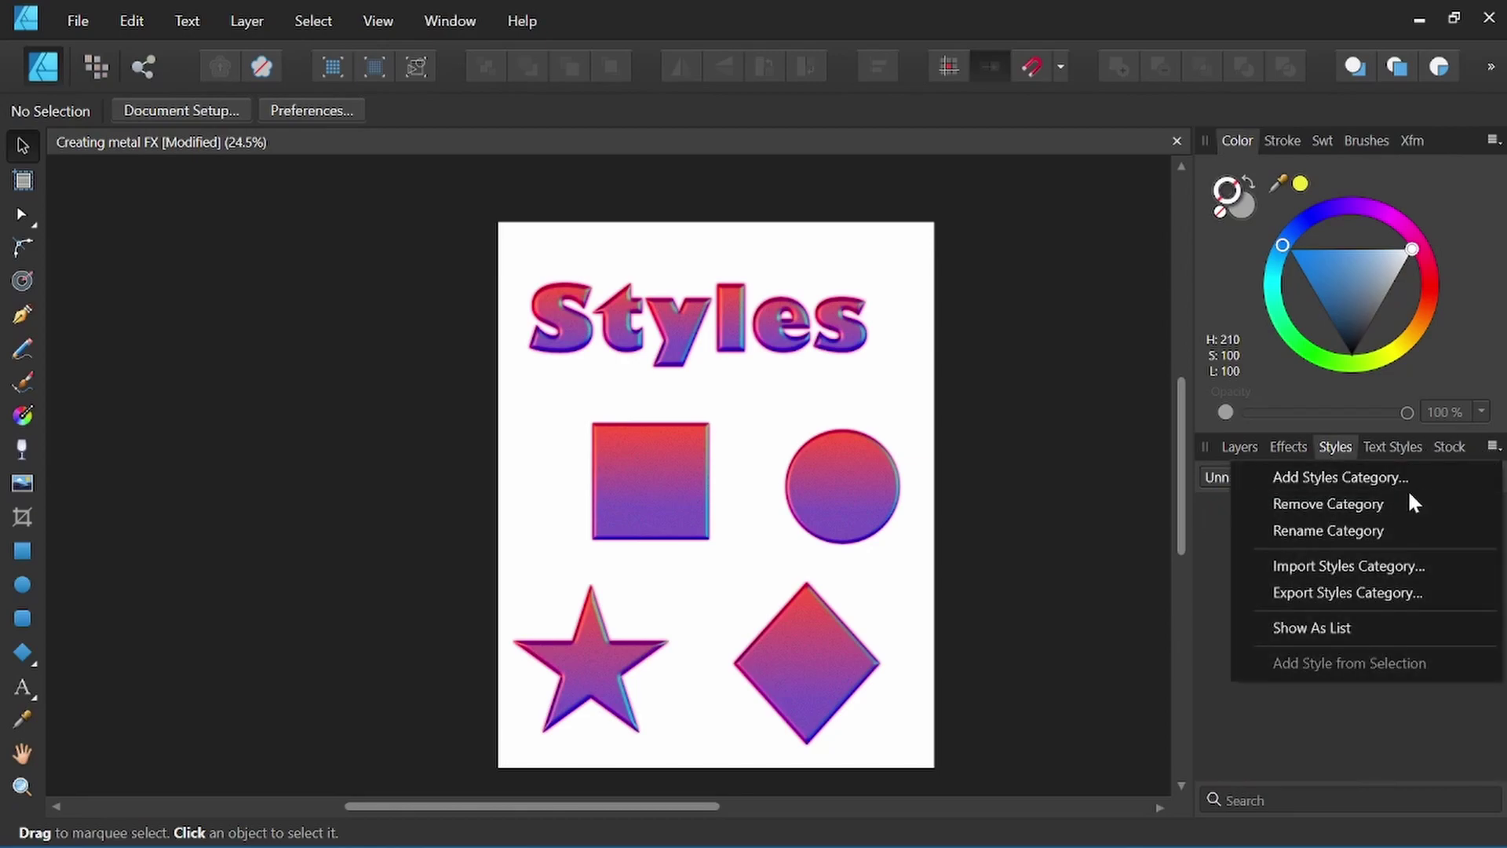
click(1368, 532)
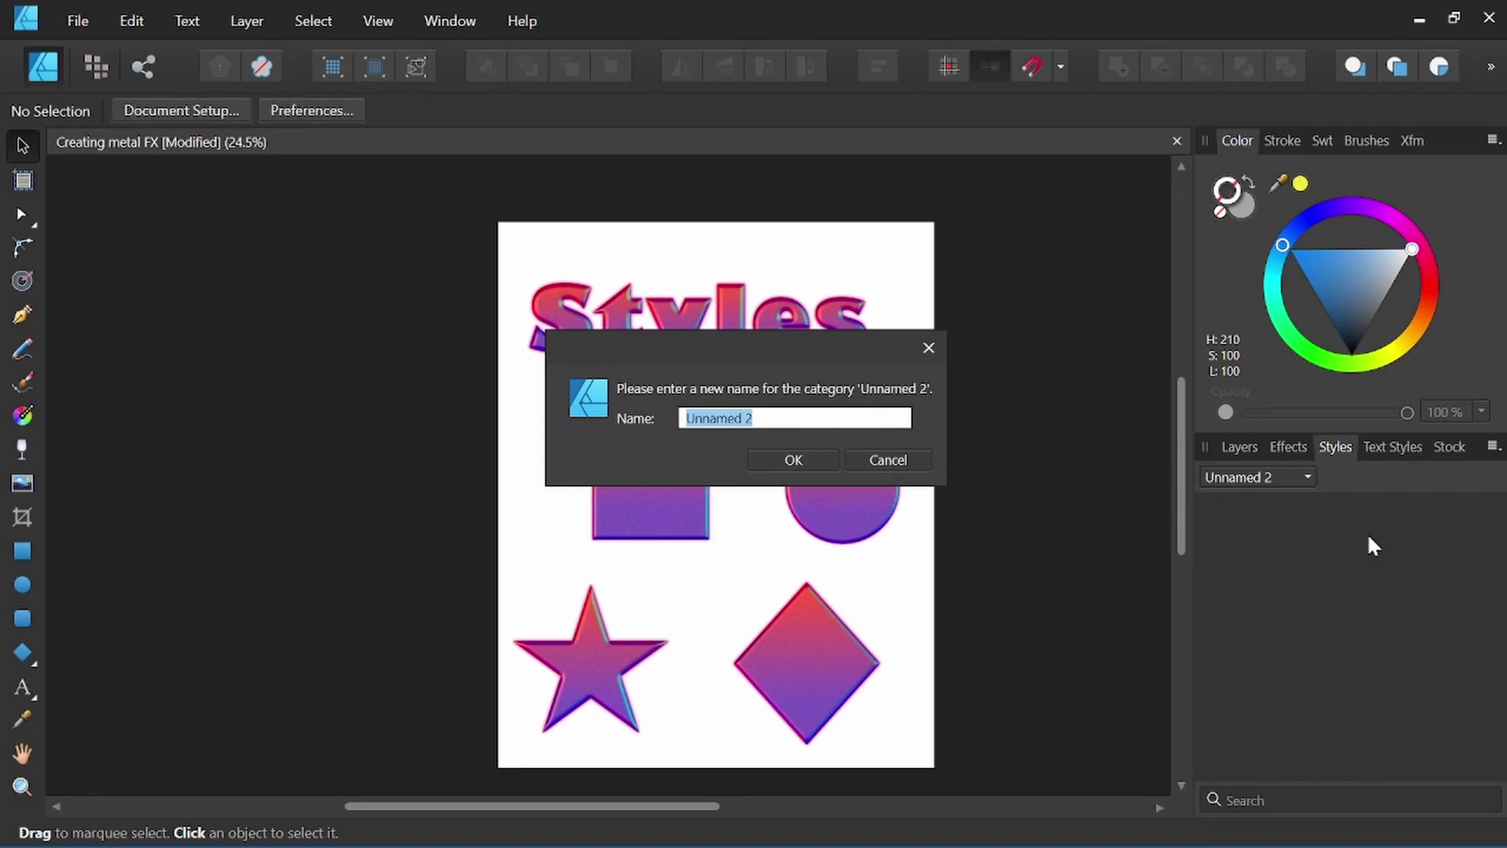
text(Tutorial)
click(795, 458)
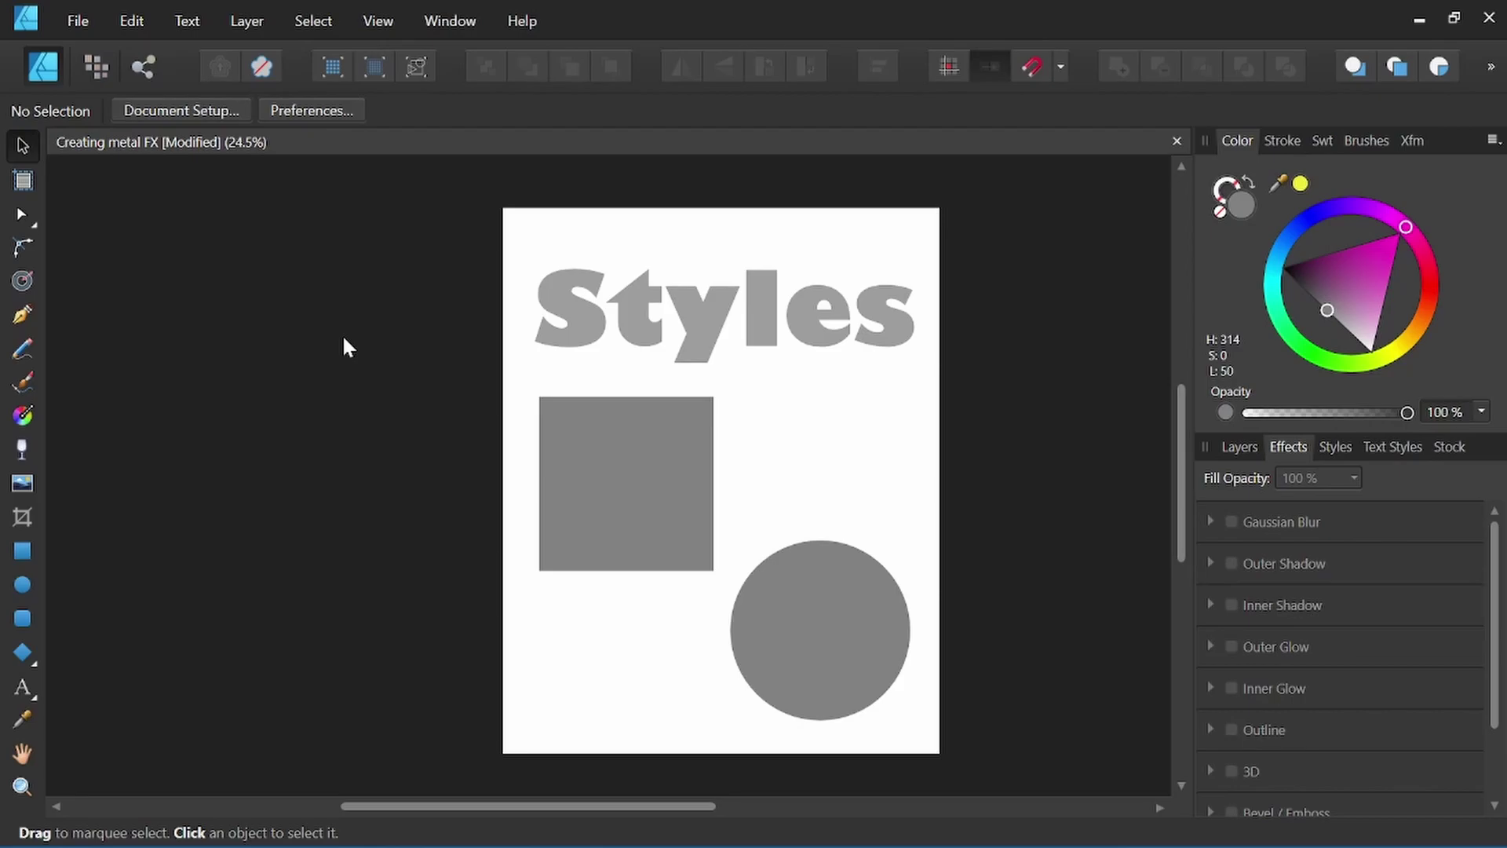
Lay a left-to-right linear gradient across the grey square with the Fill Tool
click(600, 454)
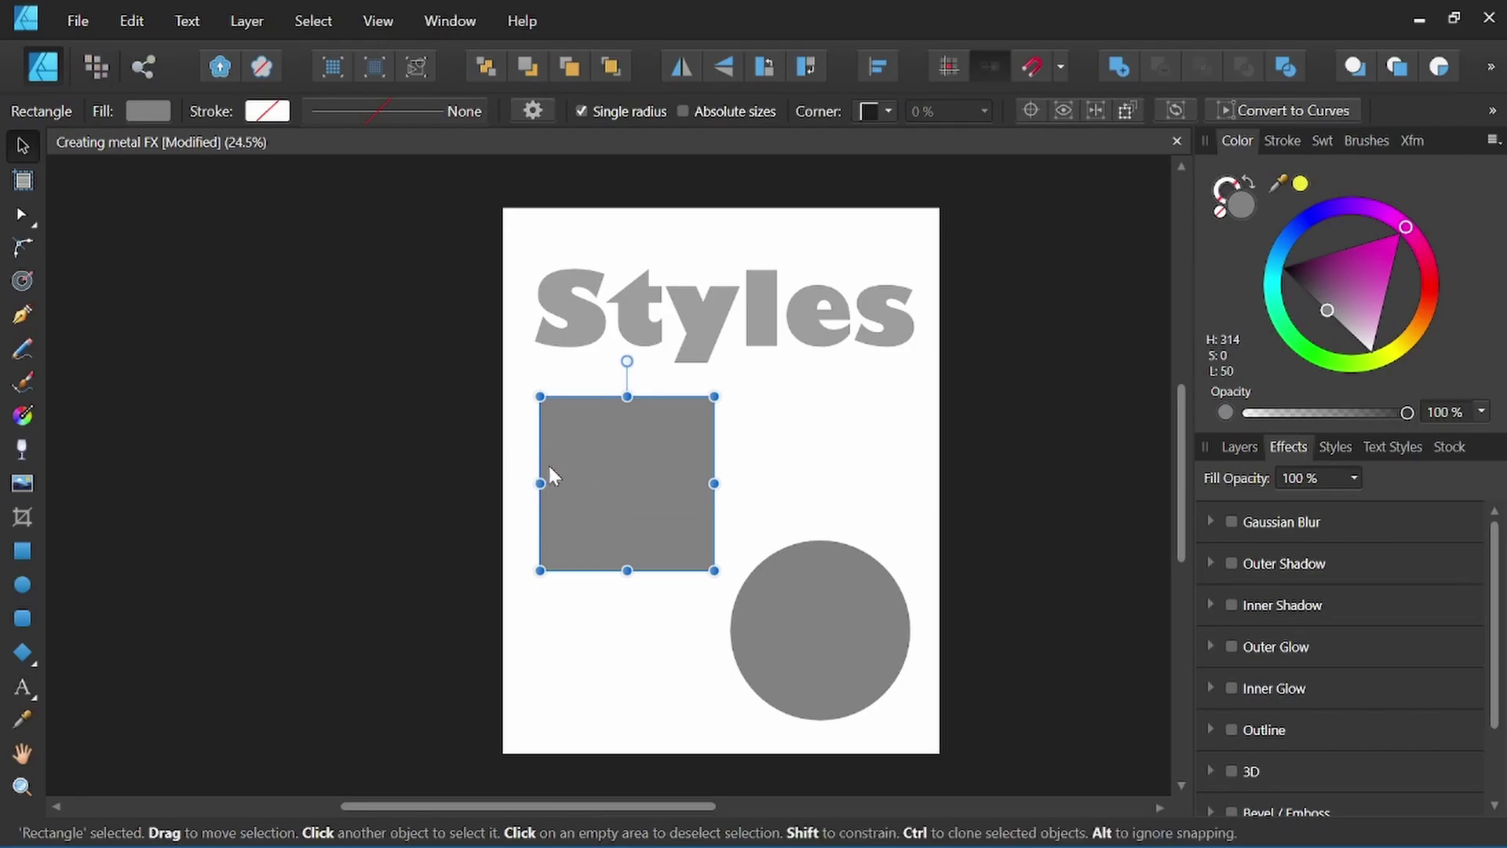
click(21, 416)
drag(535, 466, 699, 467)
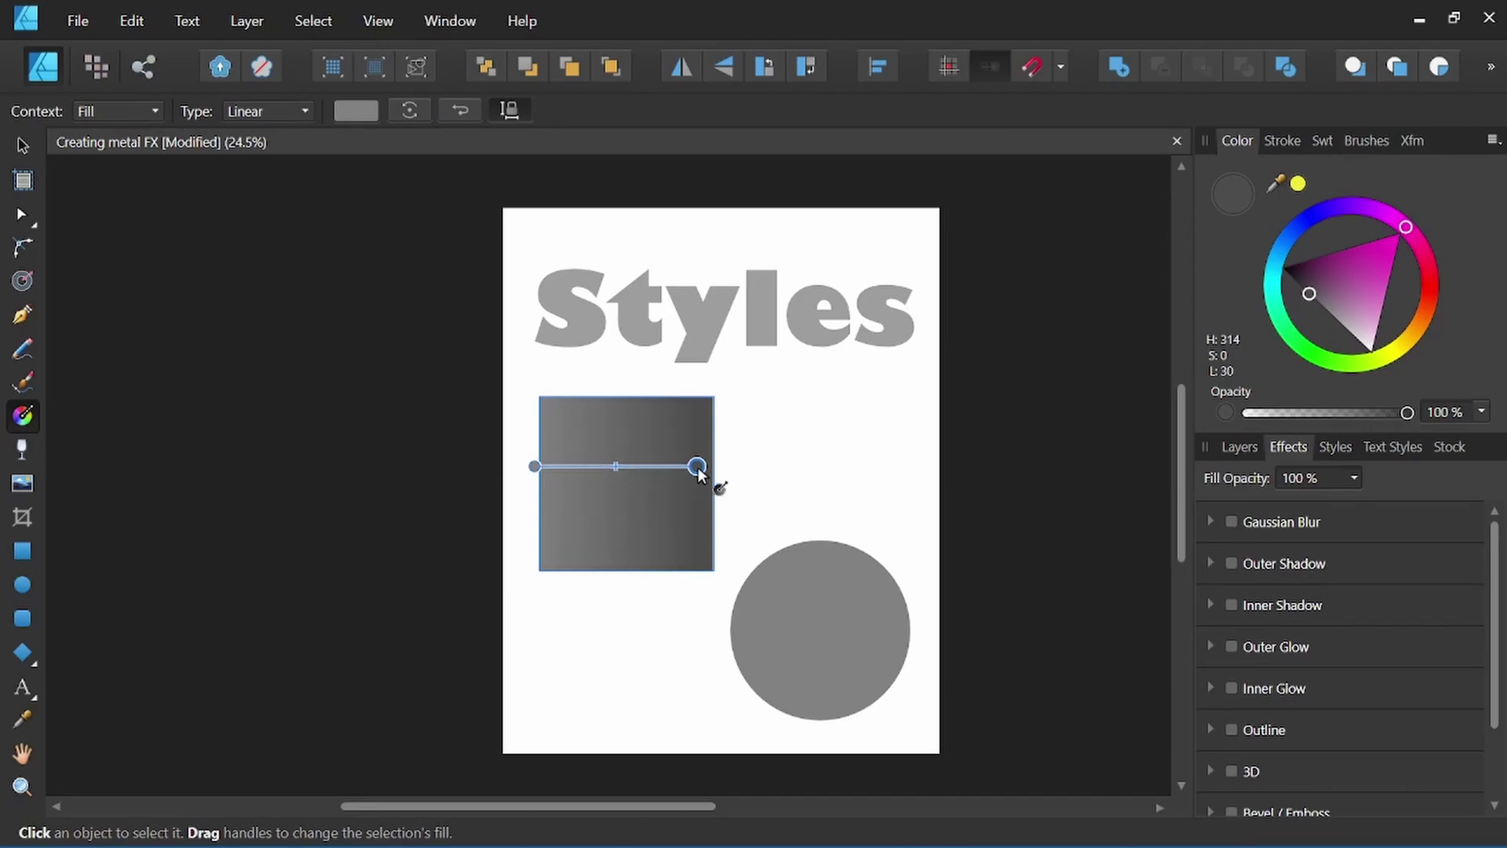
Add lighter grey stops at 53% and 67% for metallic bands, stretching the gradient past the right edge
click(350, 111)
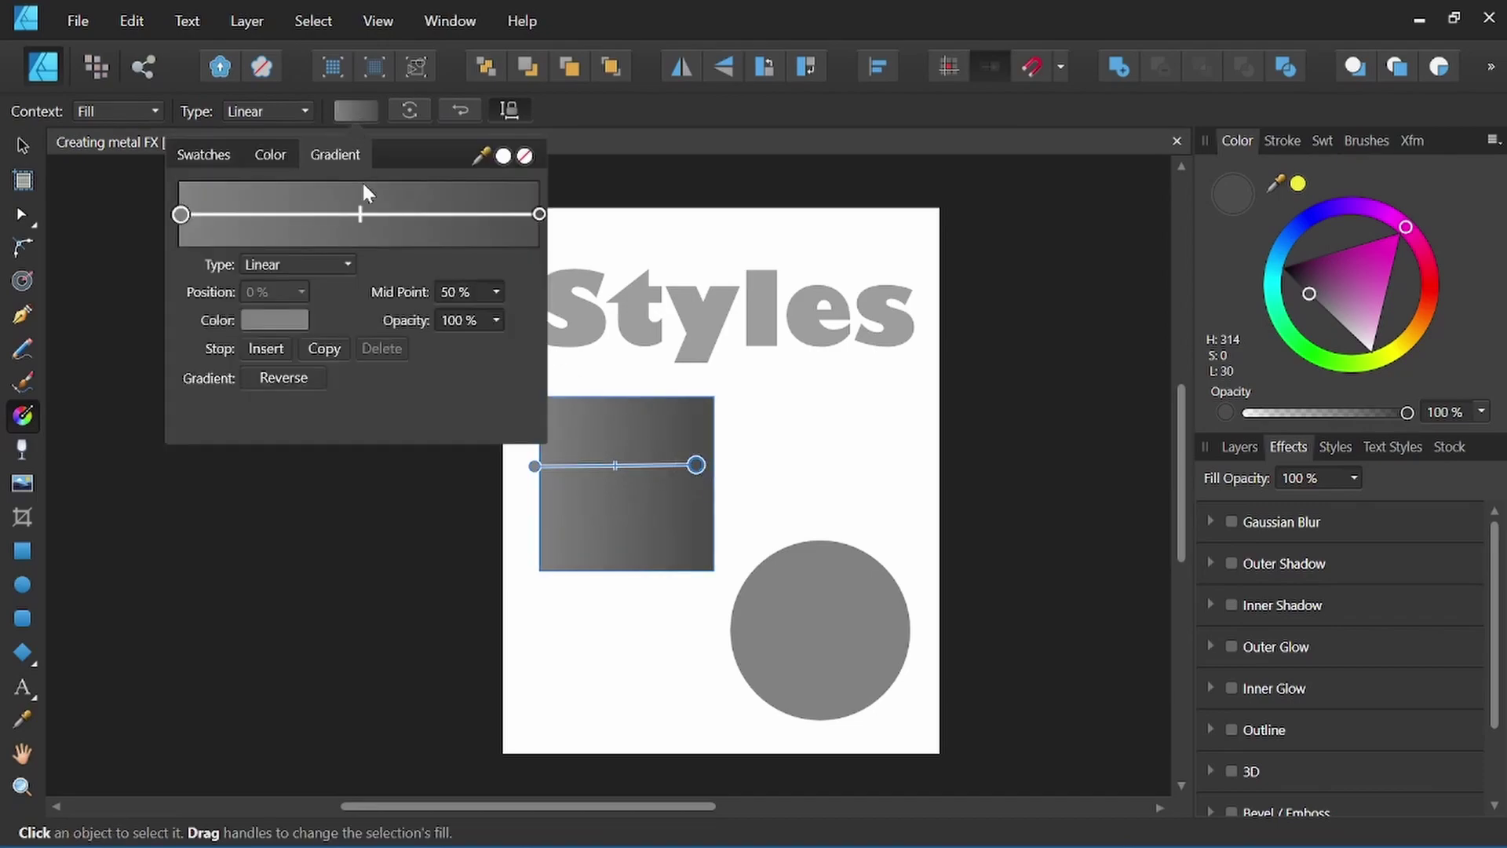
click(220, 214)
click(274, 320)
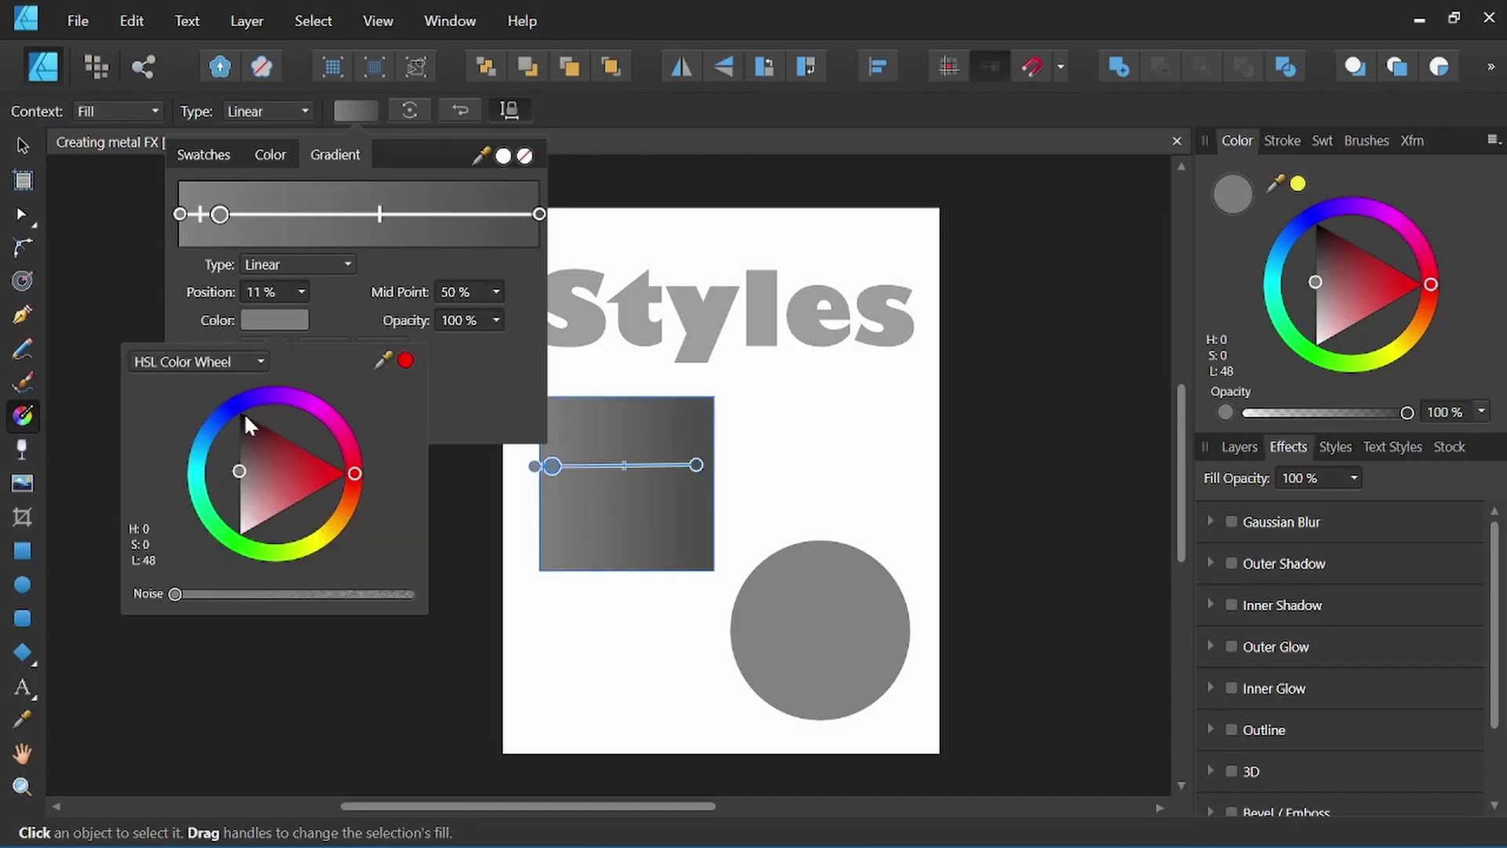
drag(241, 478, 241, 494)
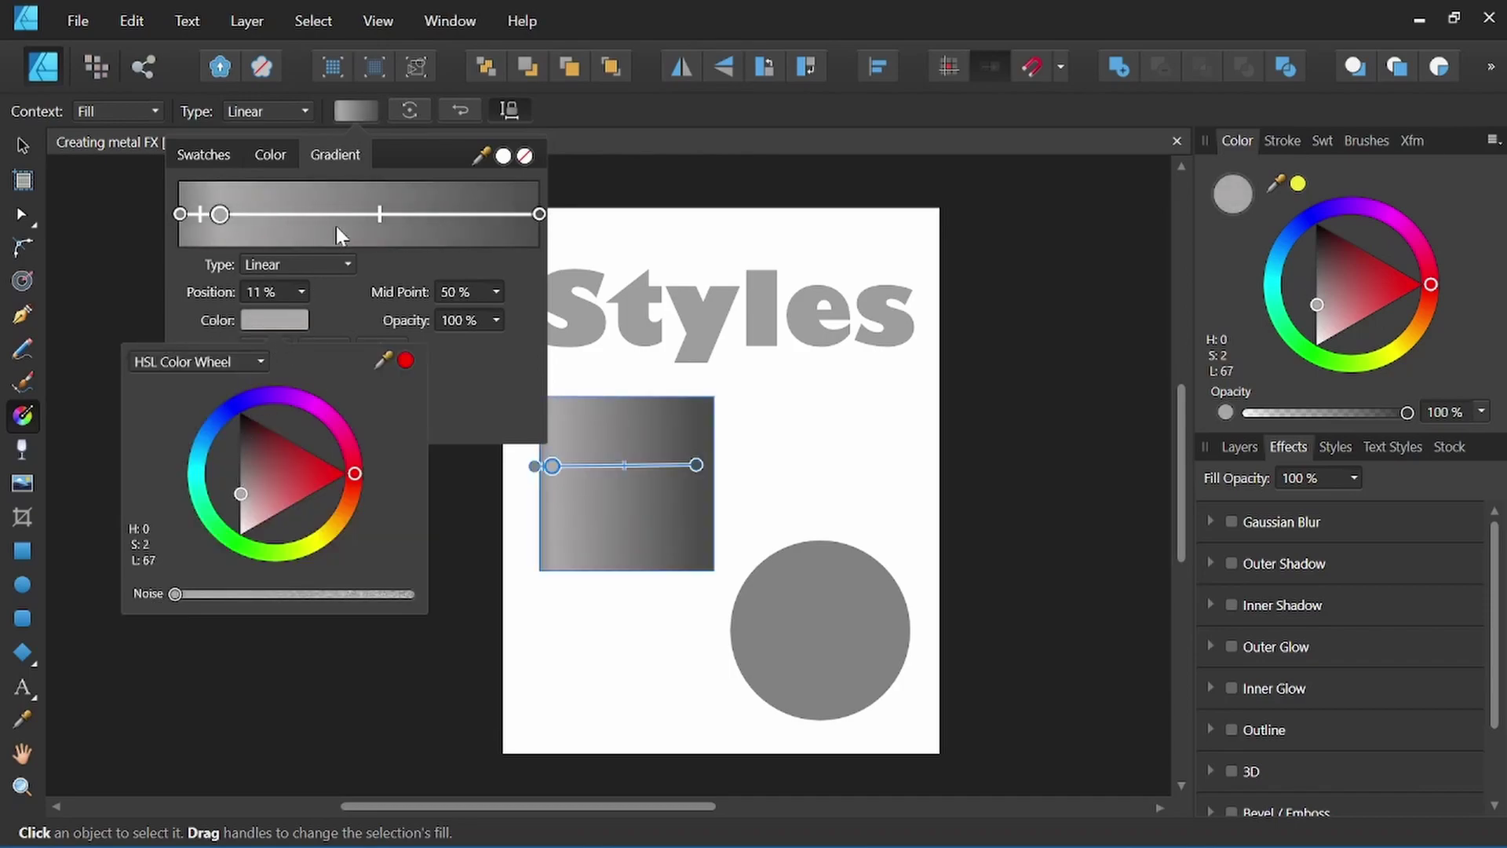
click(493, 217)
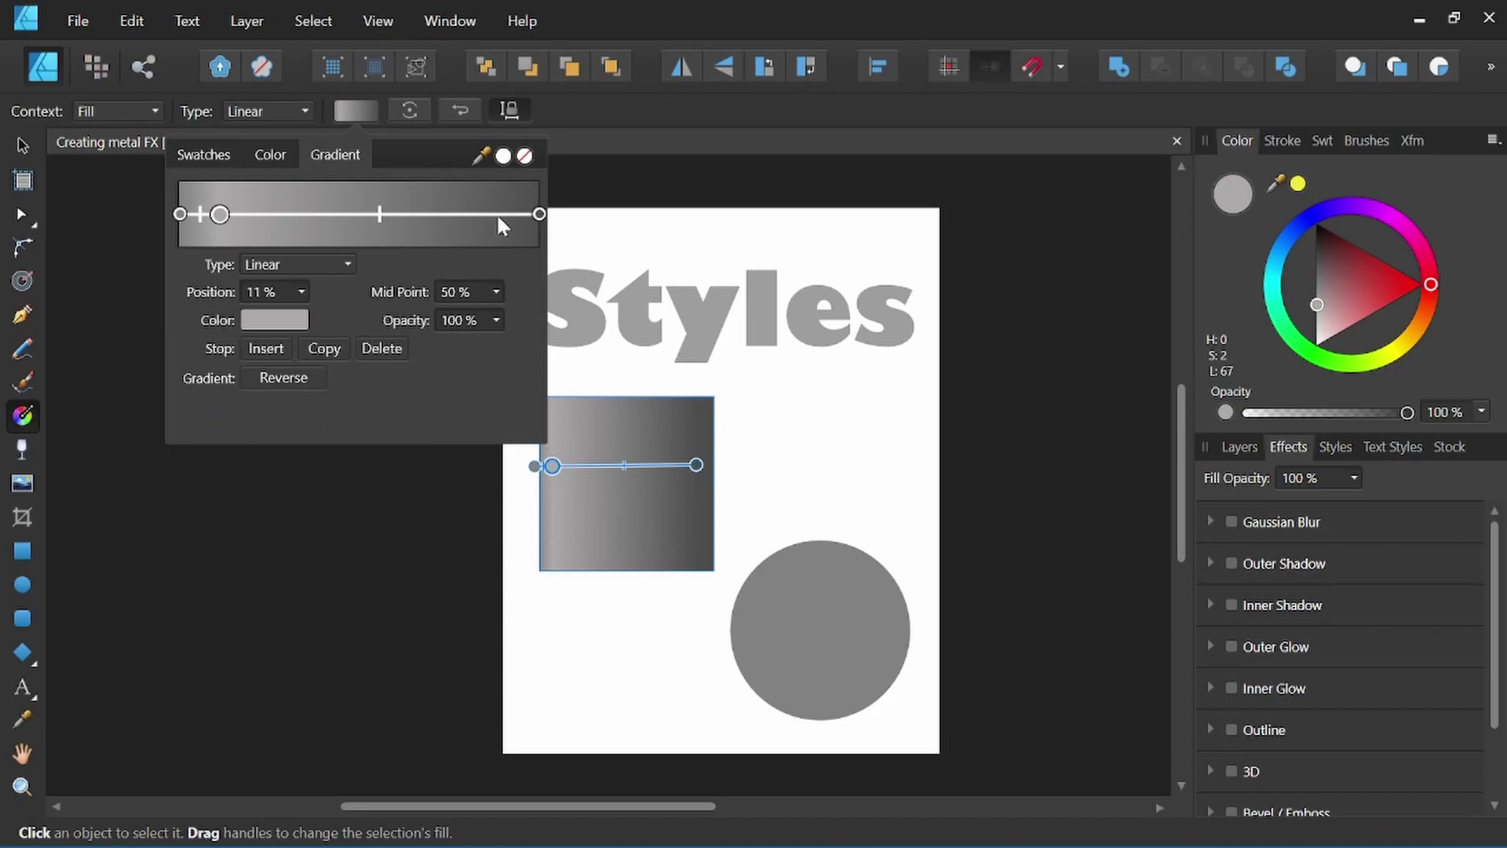
click(496, 214)
drag(498, 214, 347, 222)
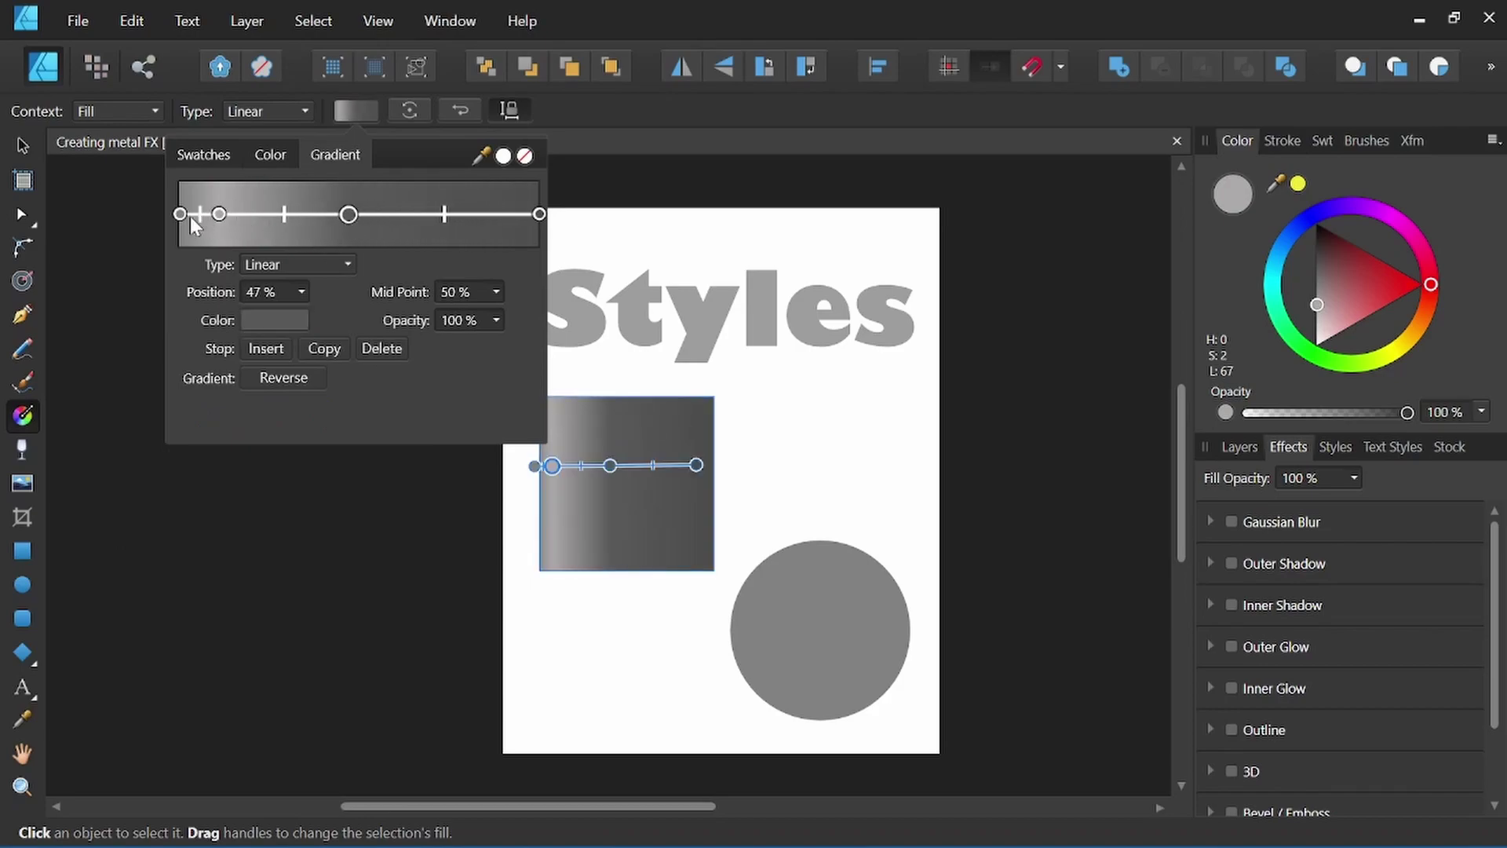
drag(220, 215, 259, 219)
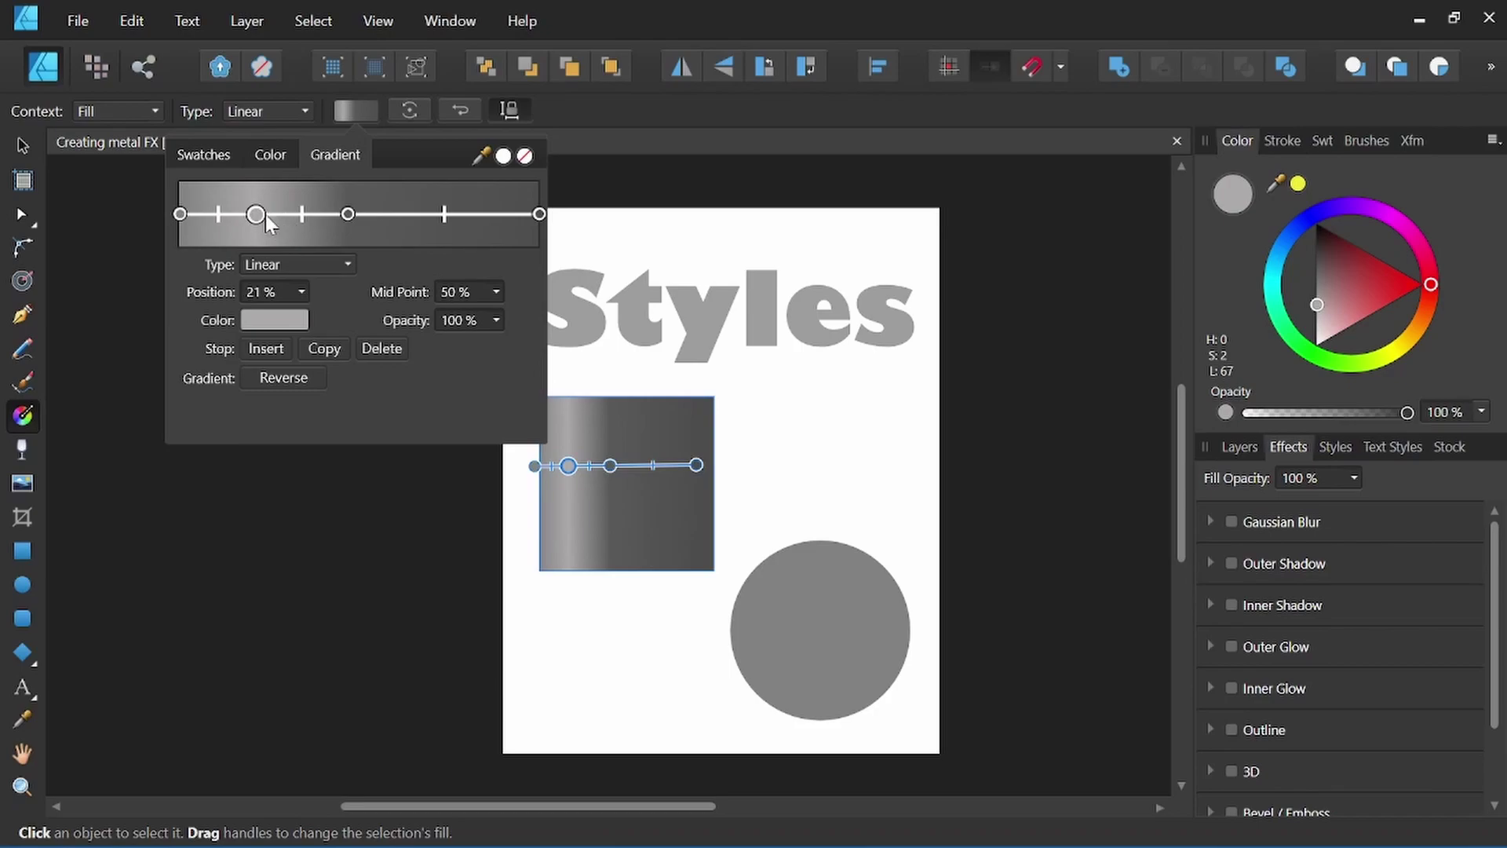
click(318, 345)
mouse_move(300, 219)
mouse_down()
mouse_move(509, 215)
mouse_move(482, 215)
mouse_up()
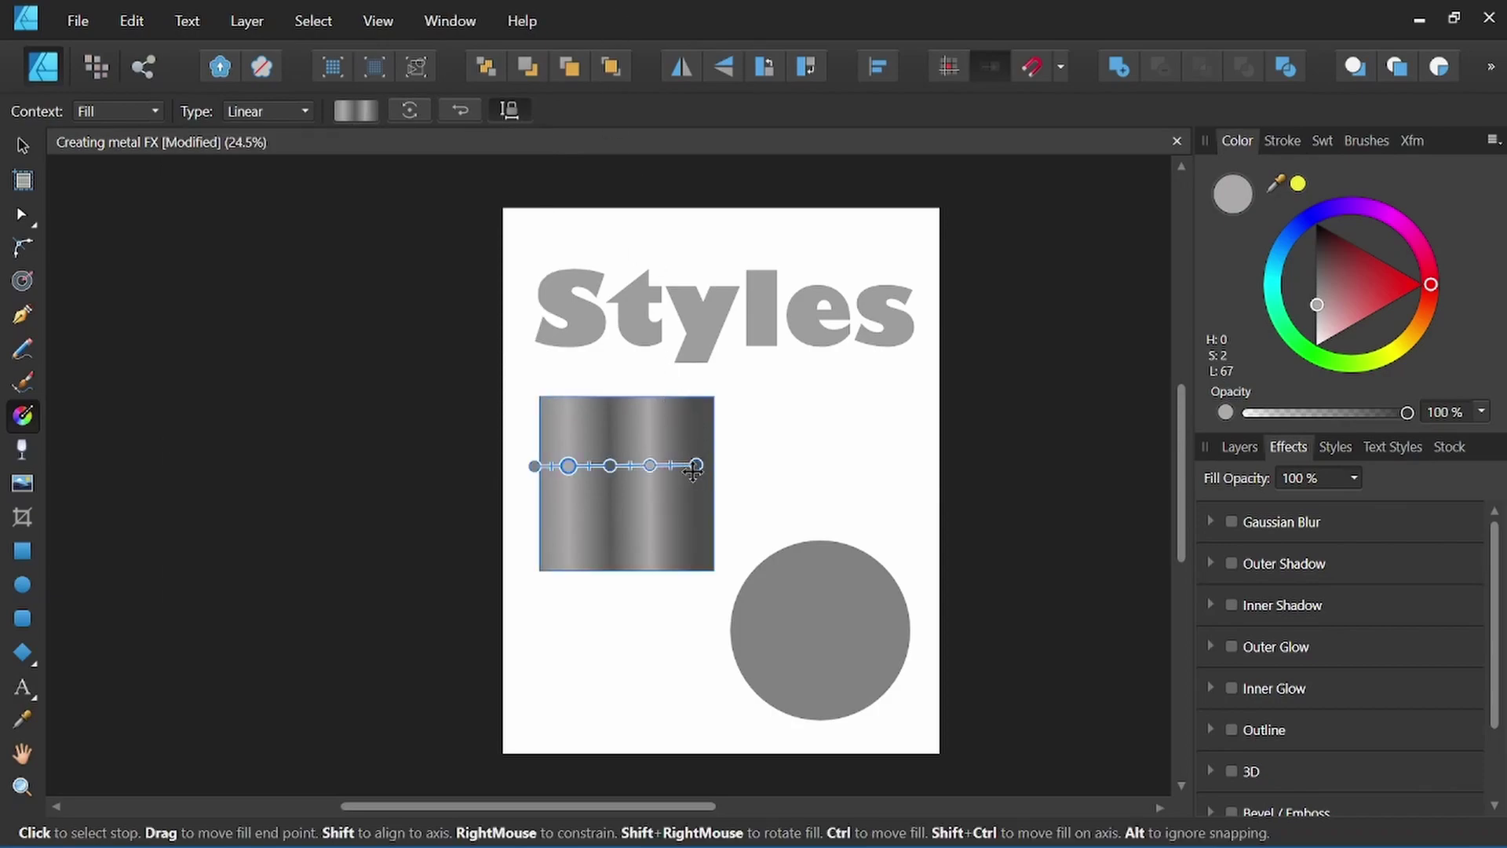
drag(695, 466, 729, 463)
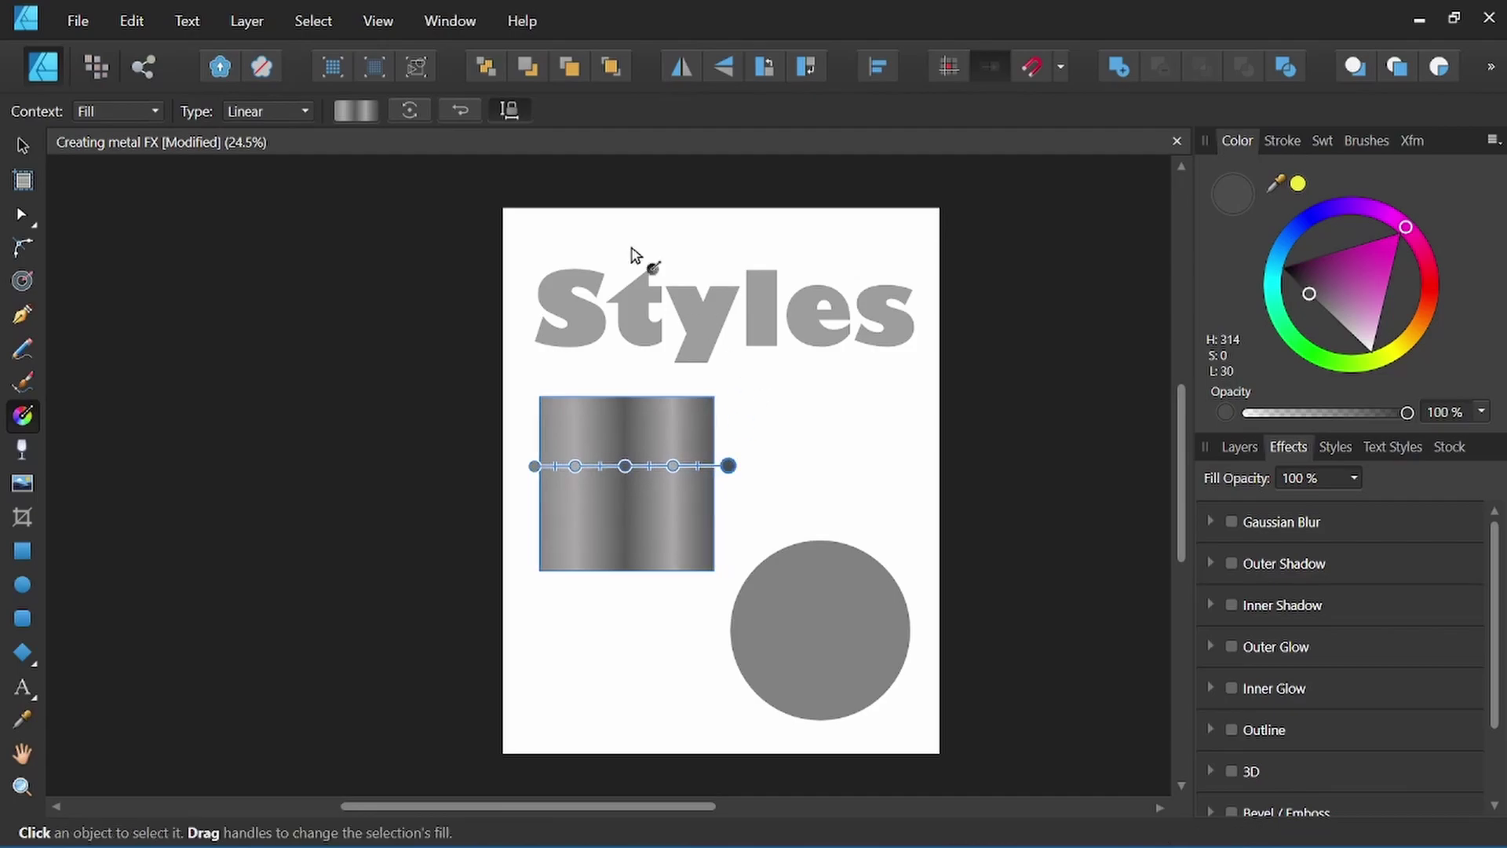
click(22, 146)
Save the gradient square's look as a new style in the Tutorial category
click(155, 296)
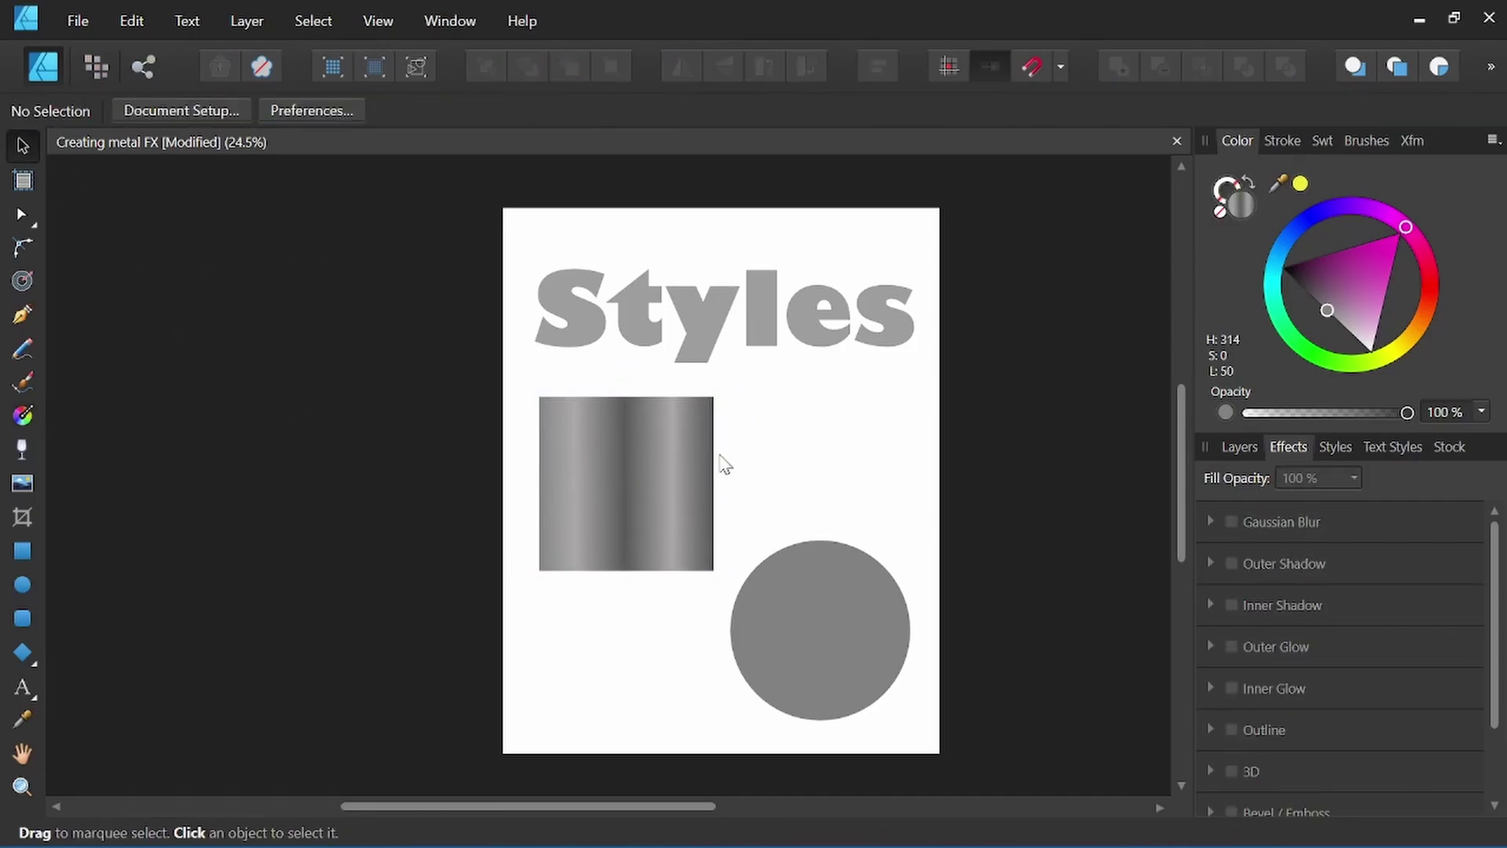
click(642, 470)
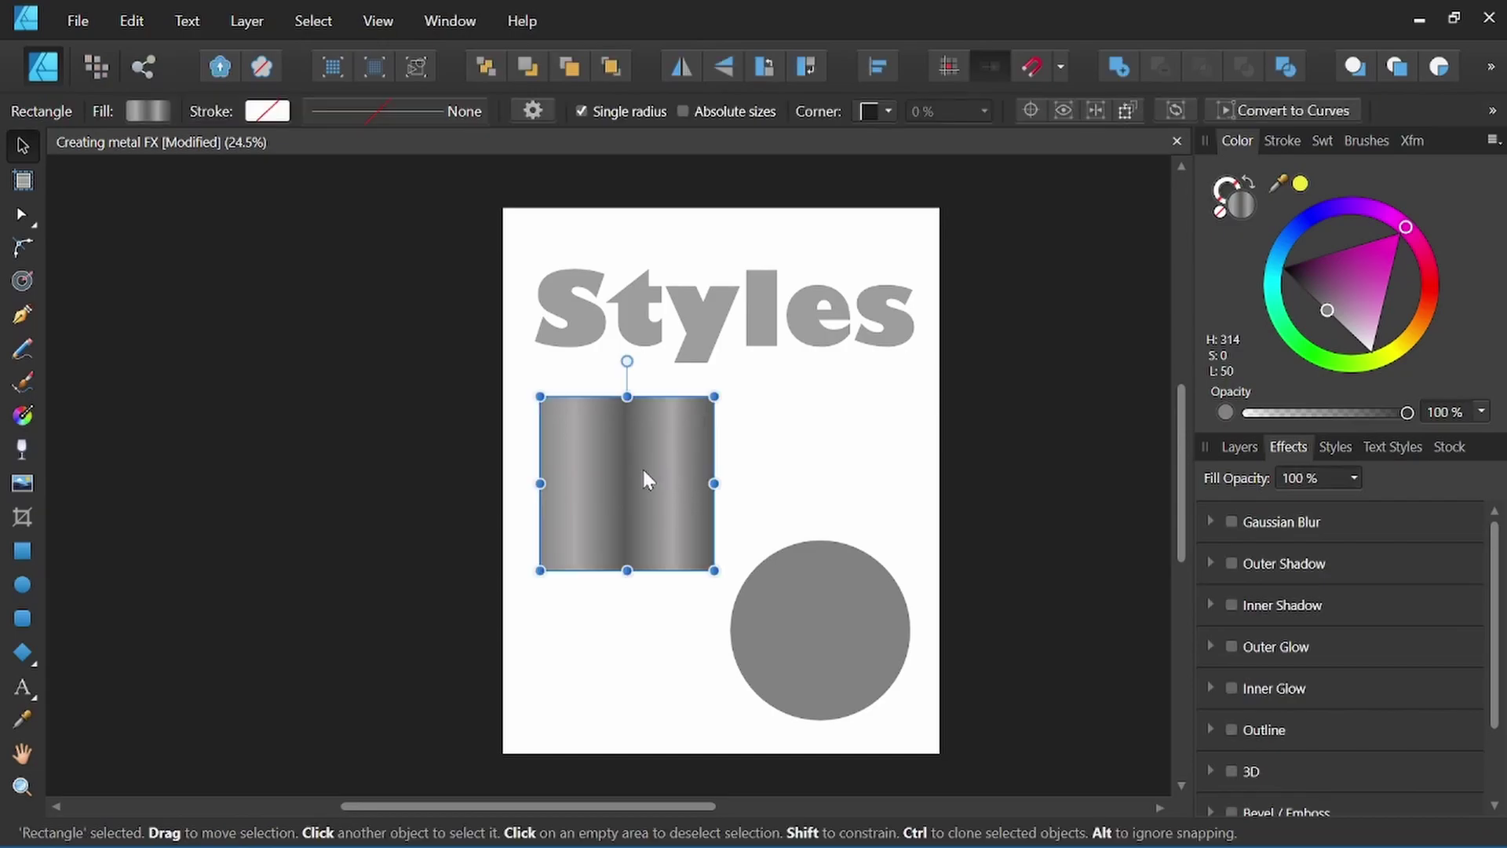
click(1339, 444)
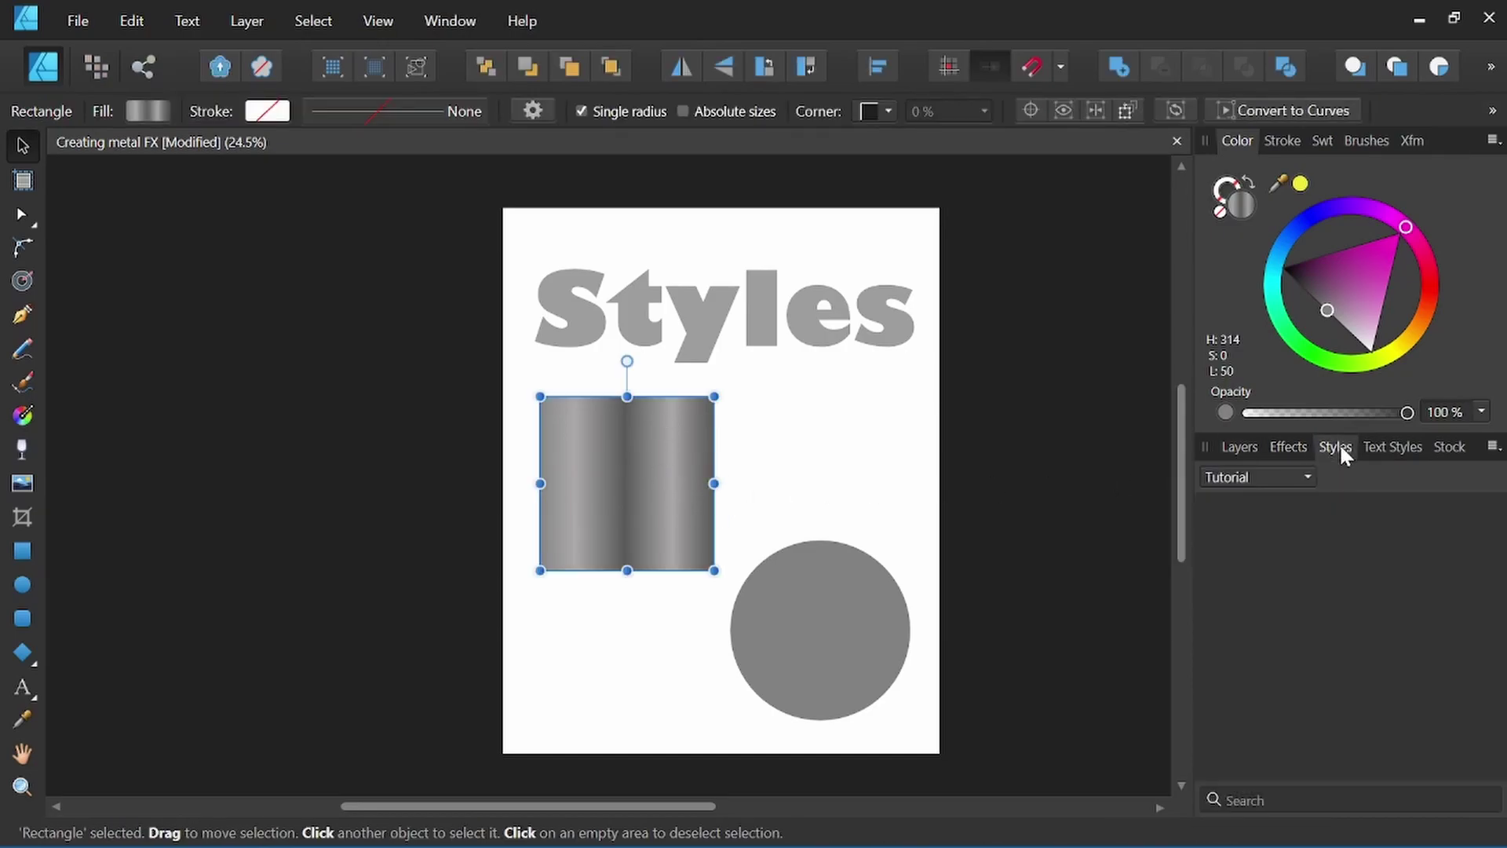
click(1491, 446)
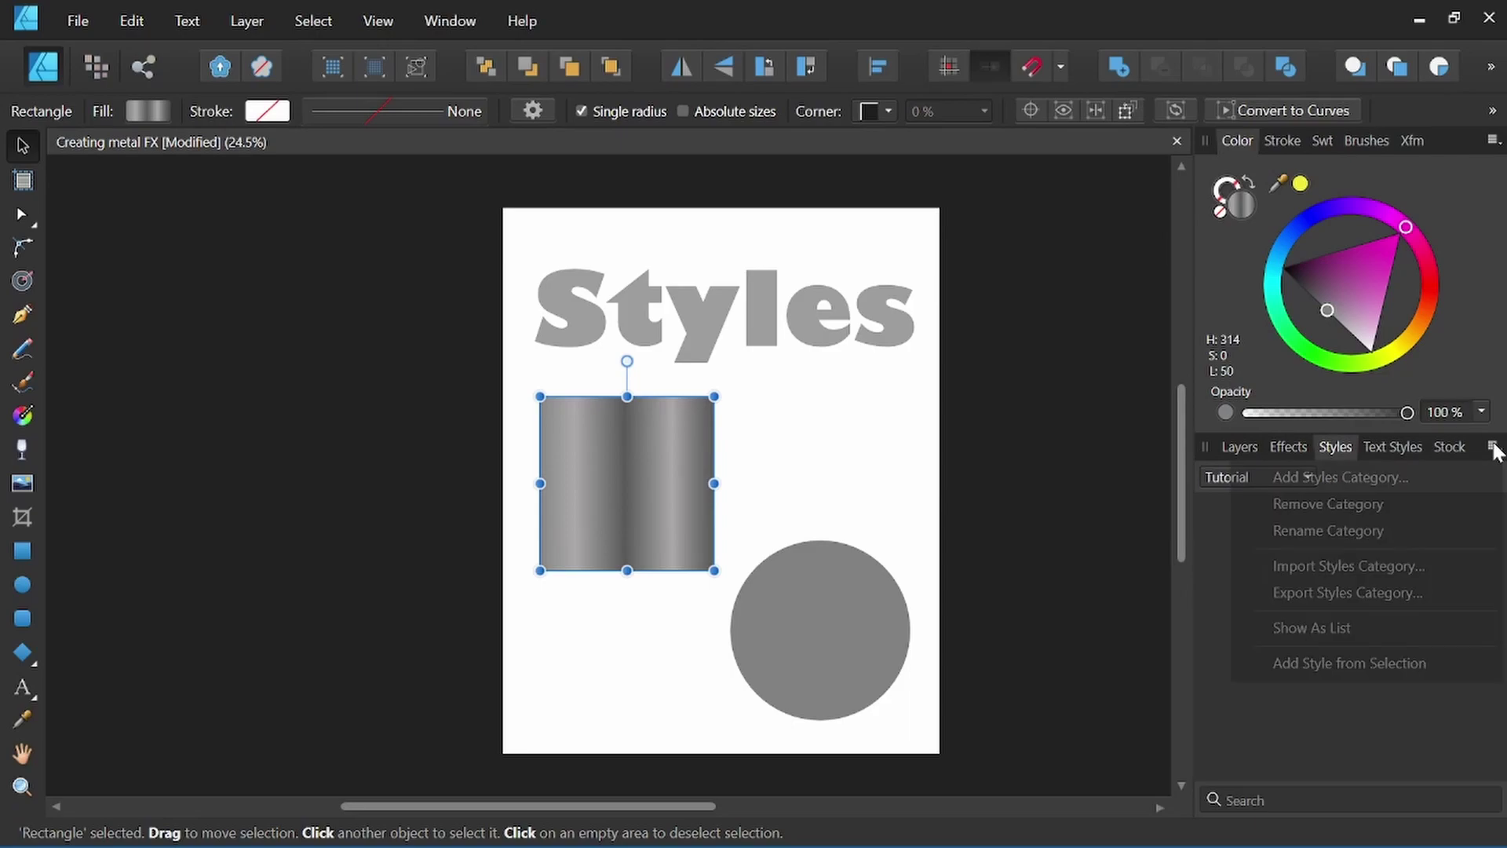
click(1378, 665)
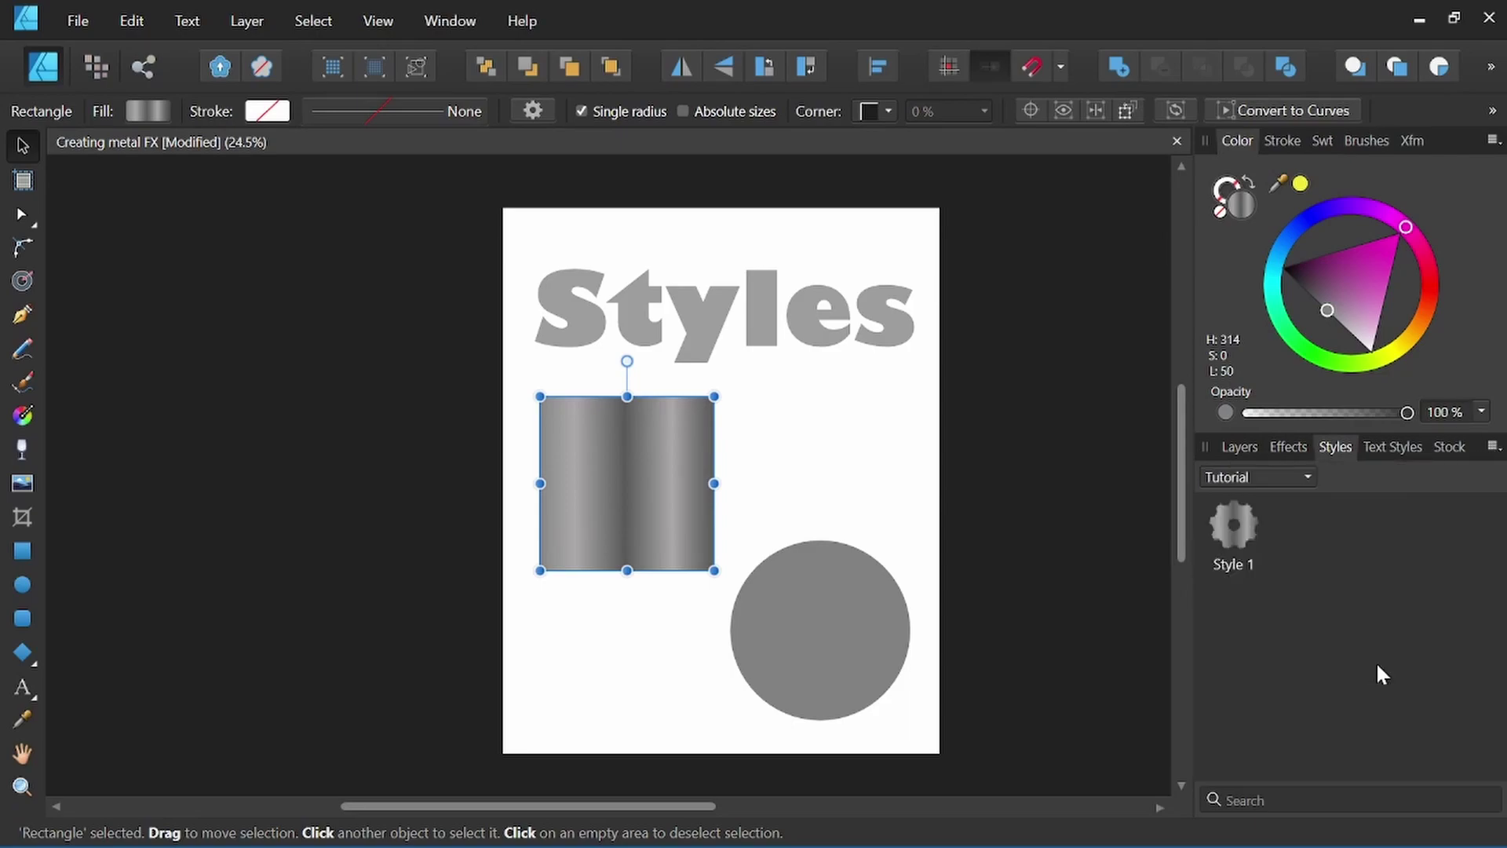
Rename the new style 'Steel'
right_click(1233, 575)
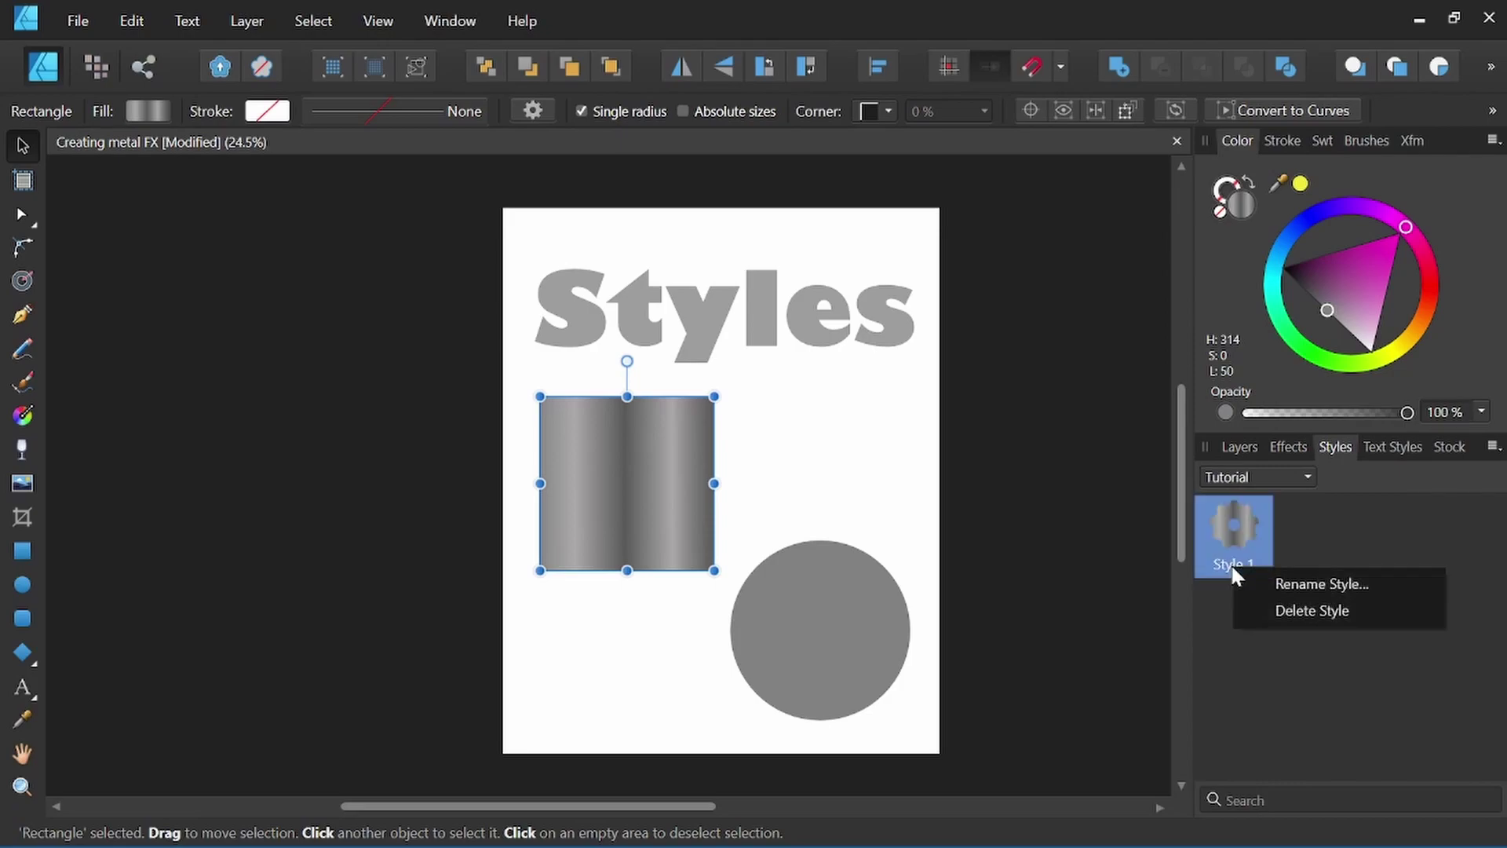
click(1285, 577)
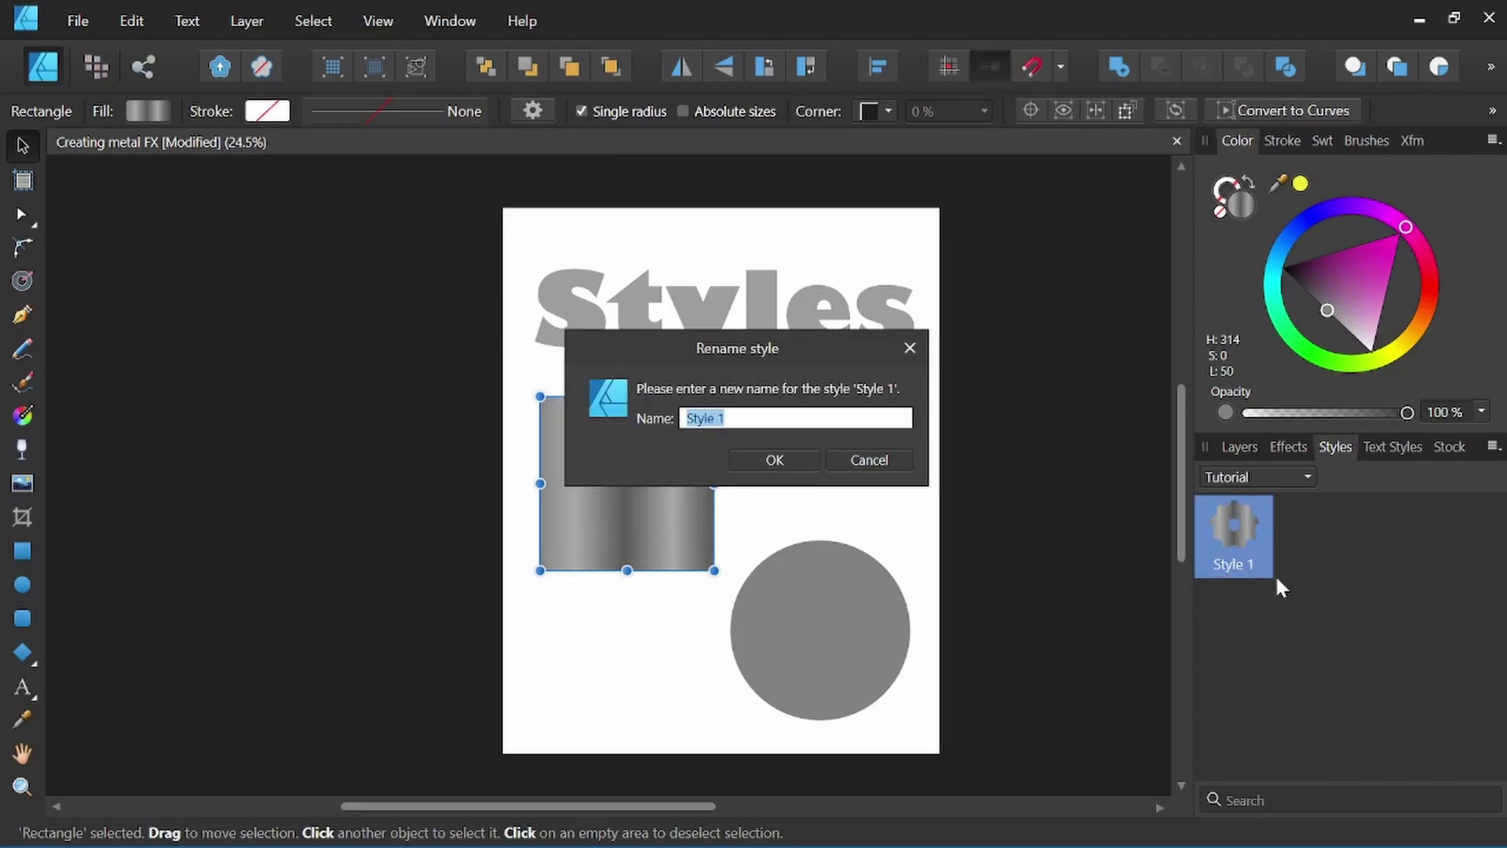
text(Steel)
click(808, 463)
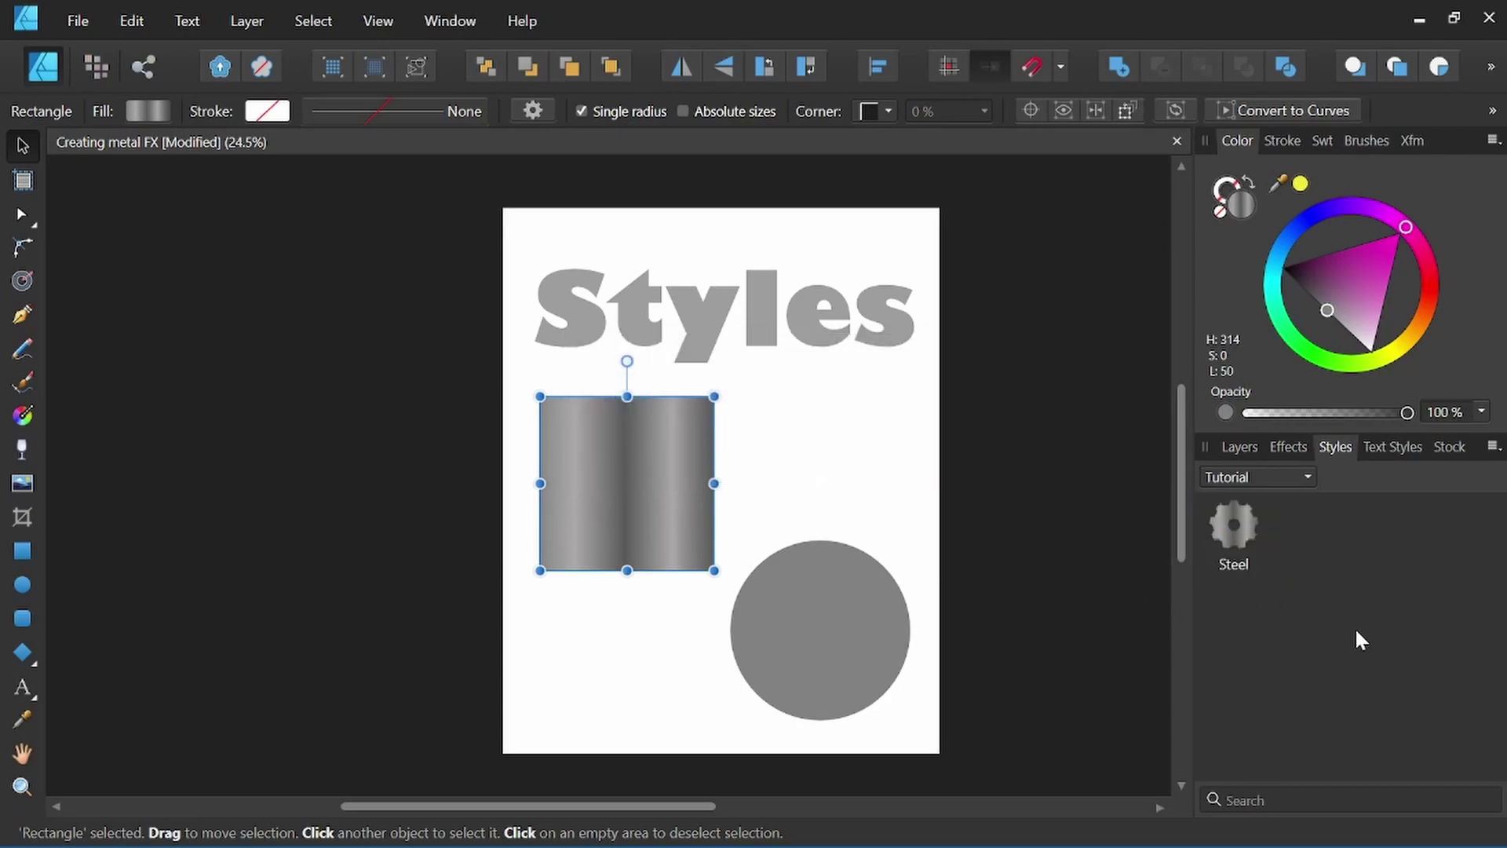
Apply the Steel thumbnail to the 'Styles' text, then to the grey circle
click(710, 340)
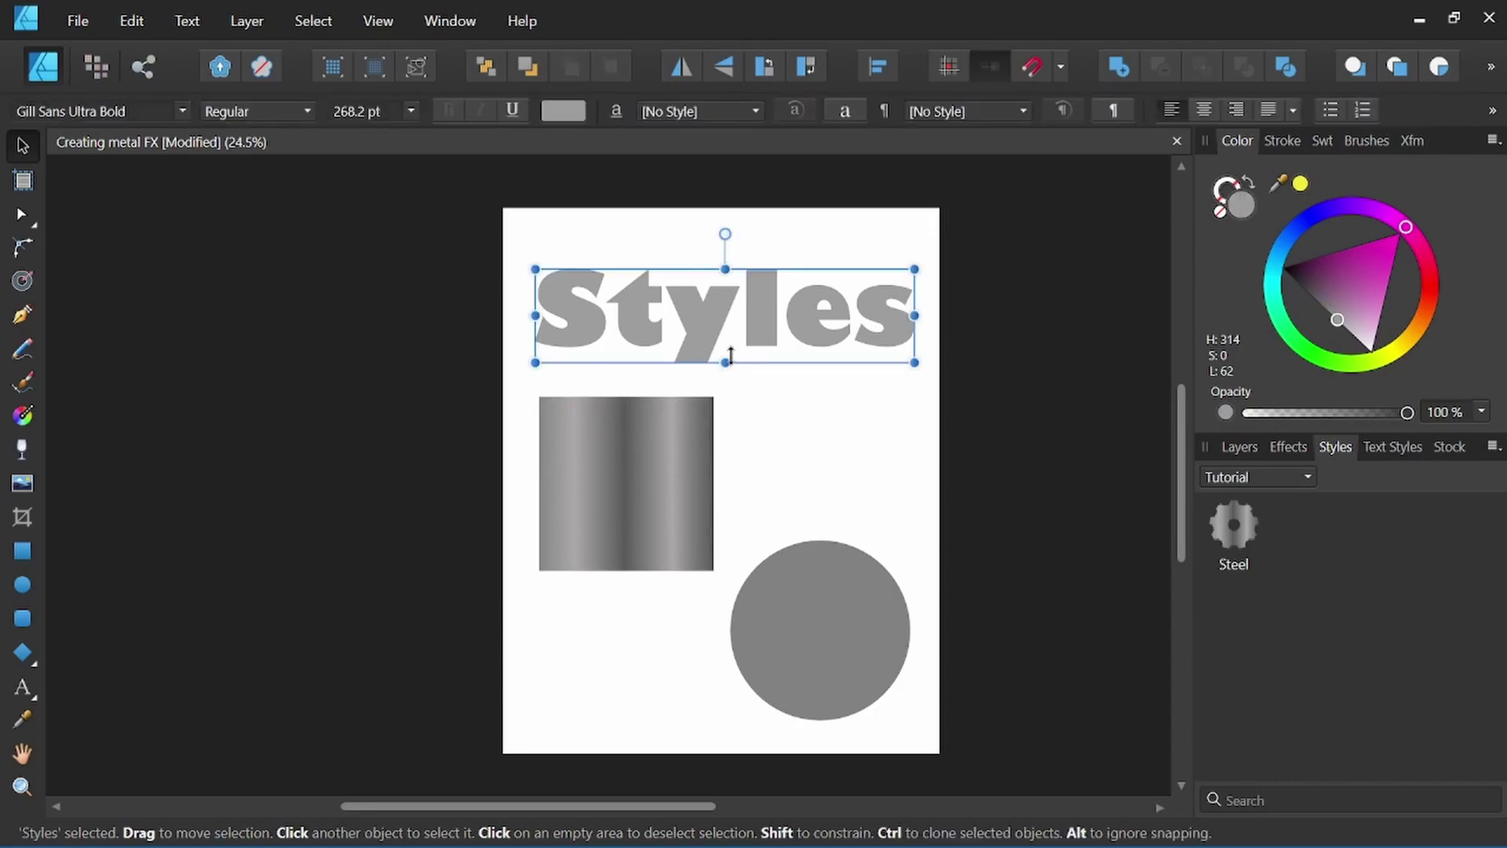
click(1227, 536)
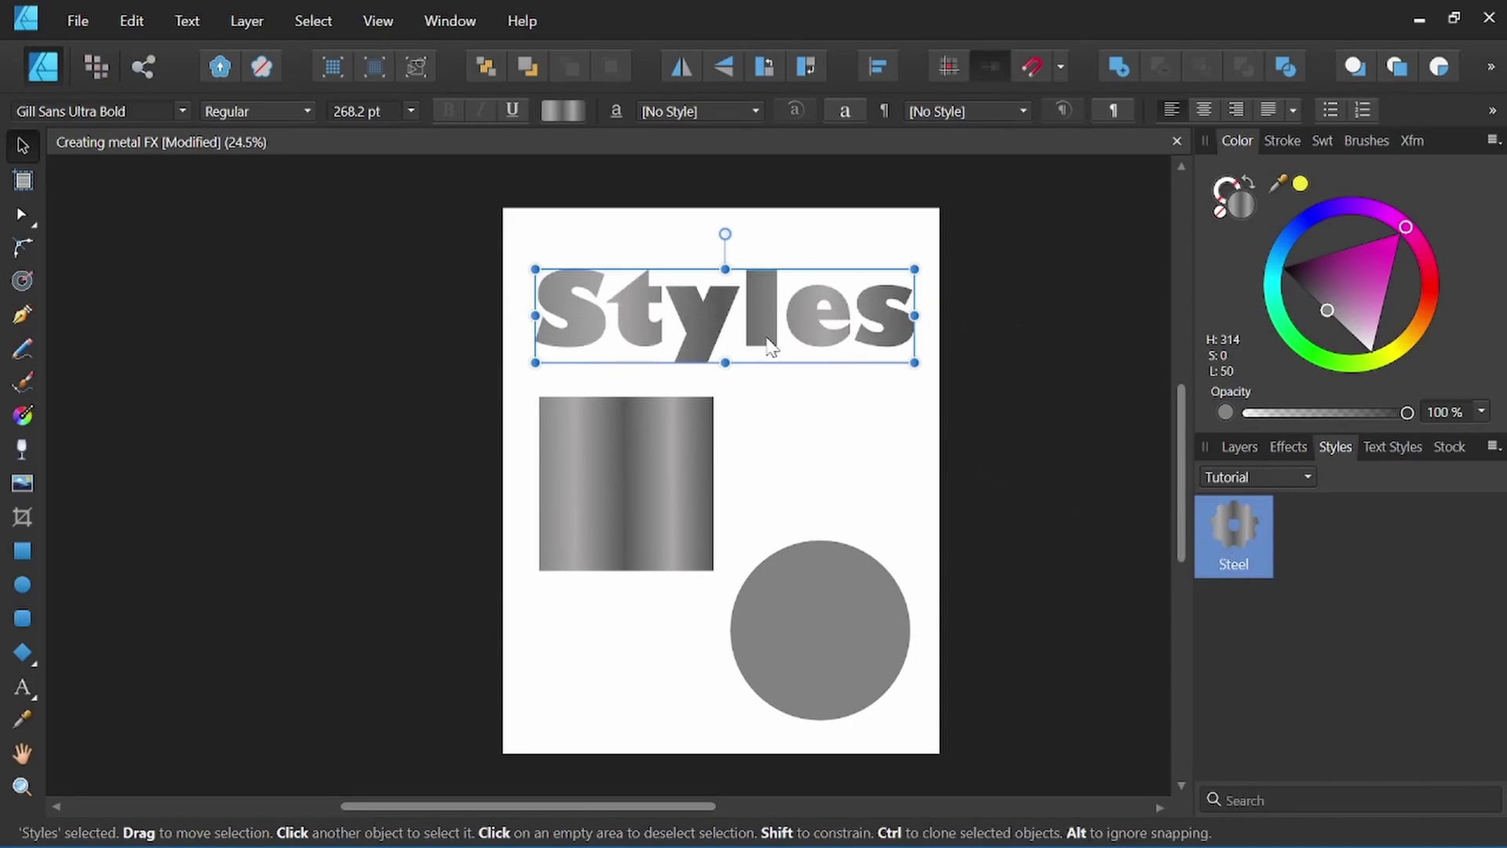
click(862, 642)
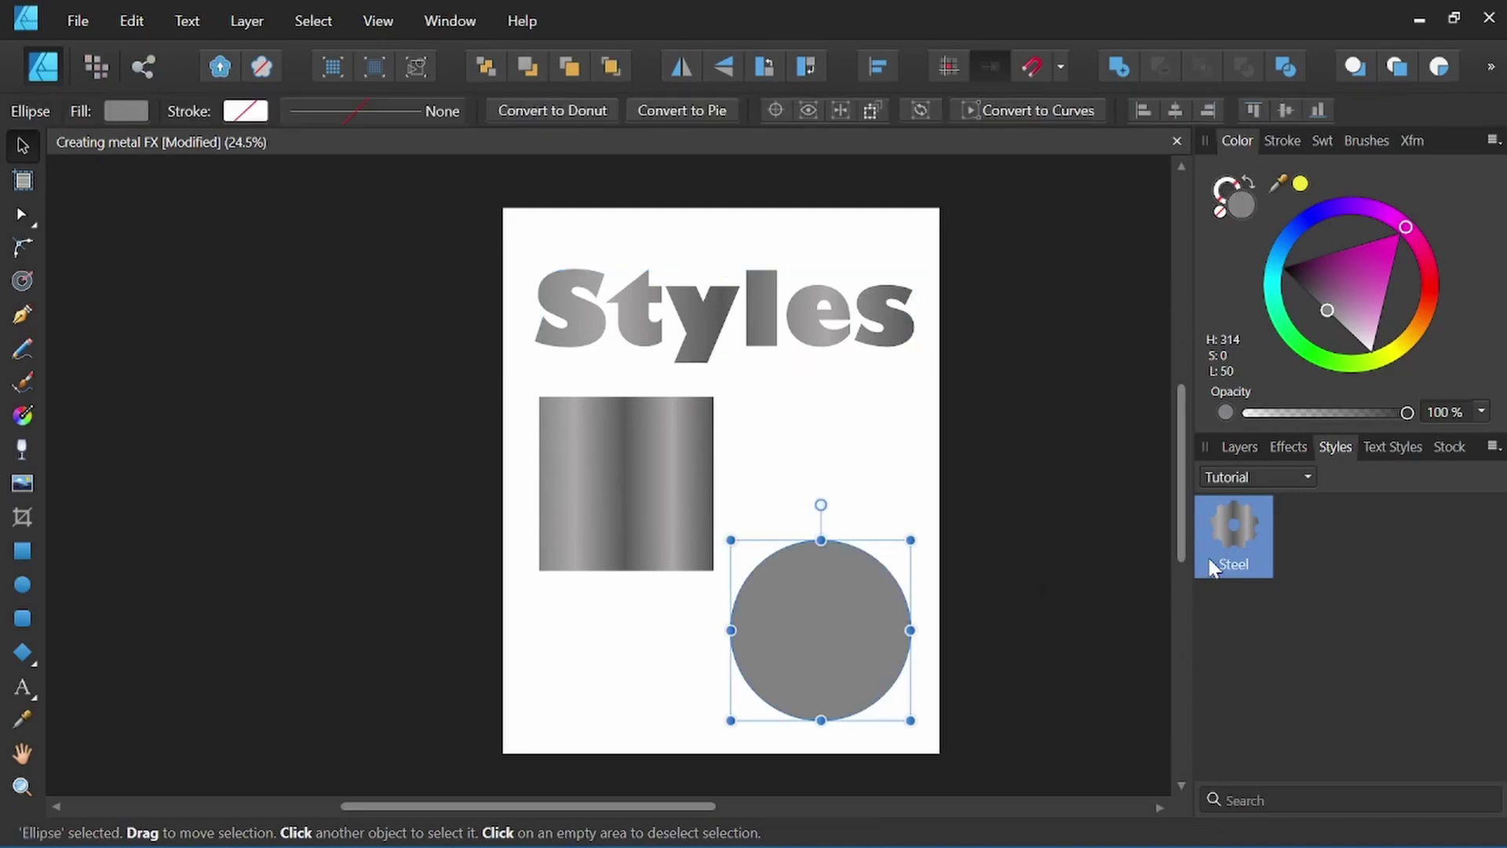
click(1226, 539)
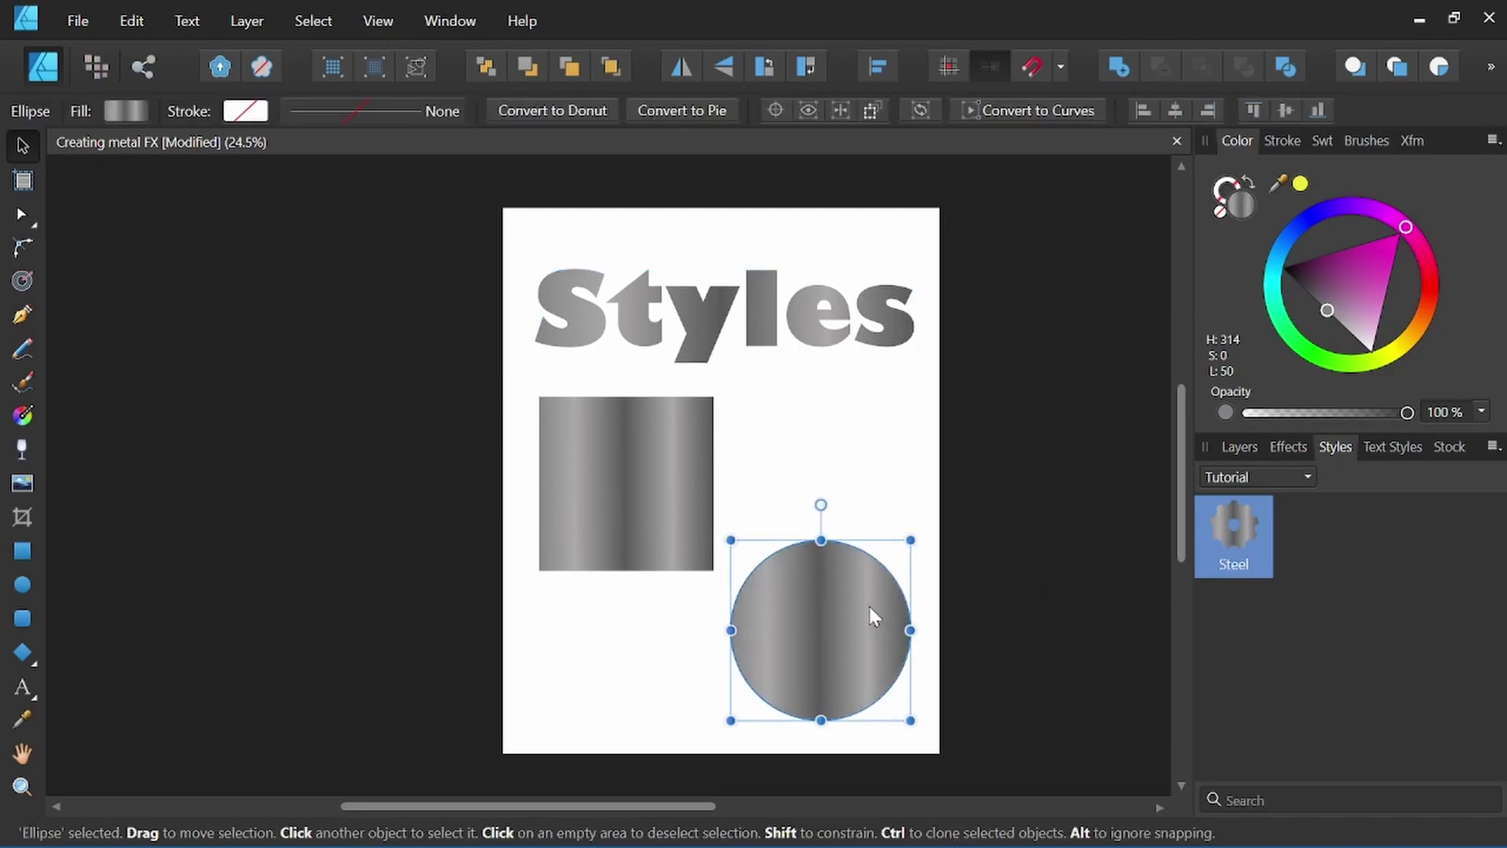
Make the circle's fill a radial gradient stretched from its upper left to lower right
click(22, 416)
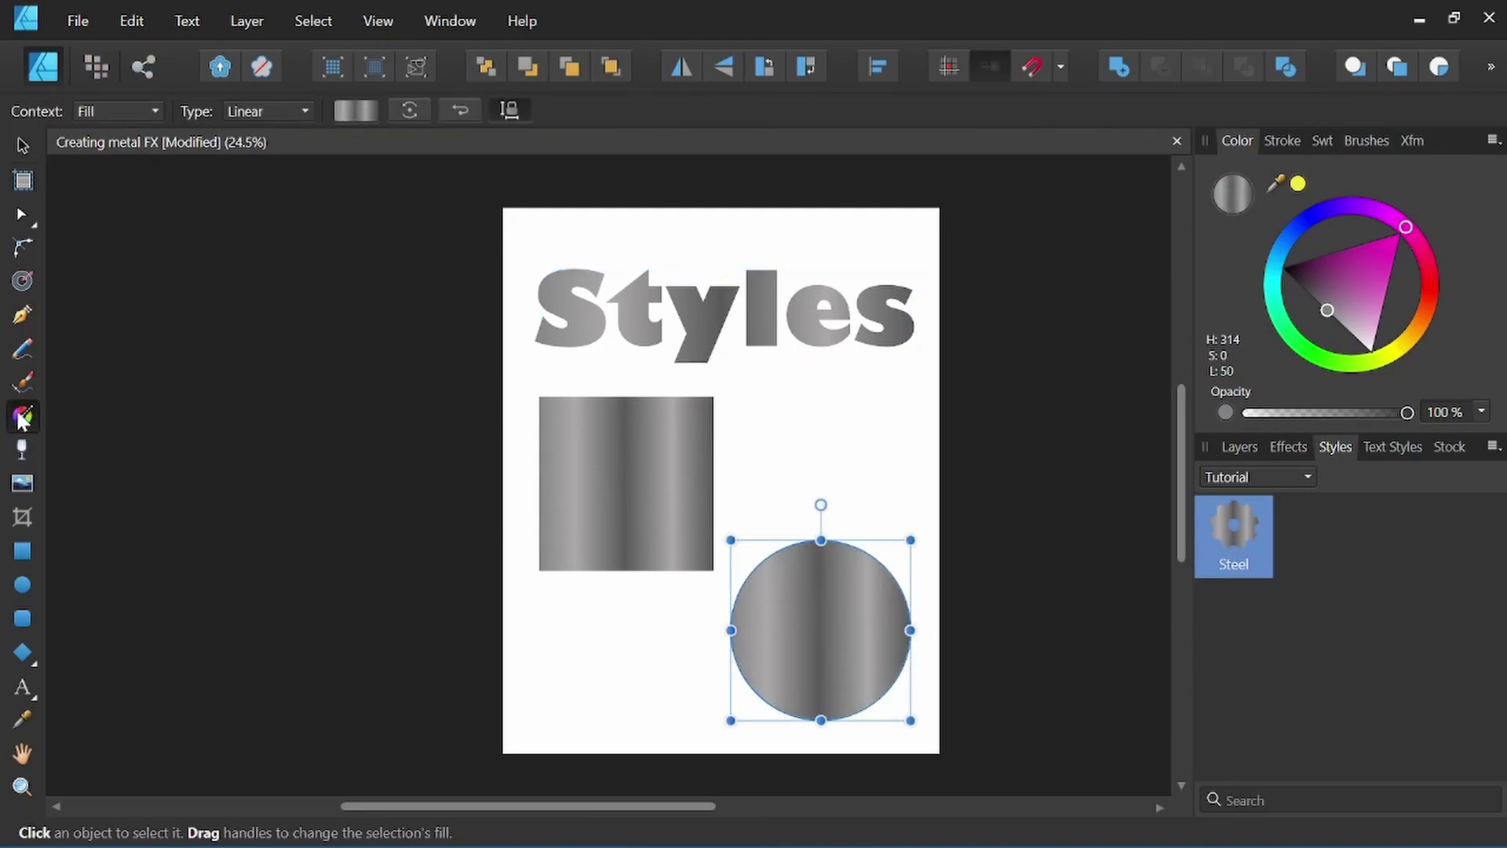
click(253, 118)
click(260, 245)
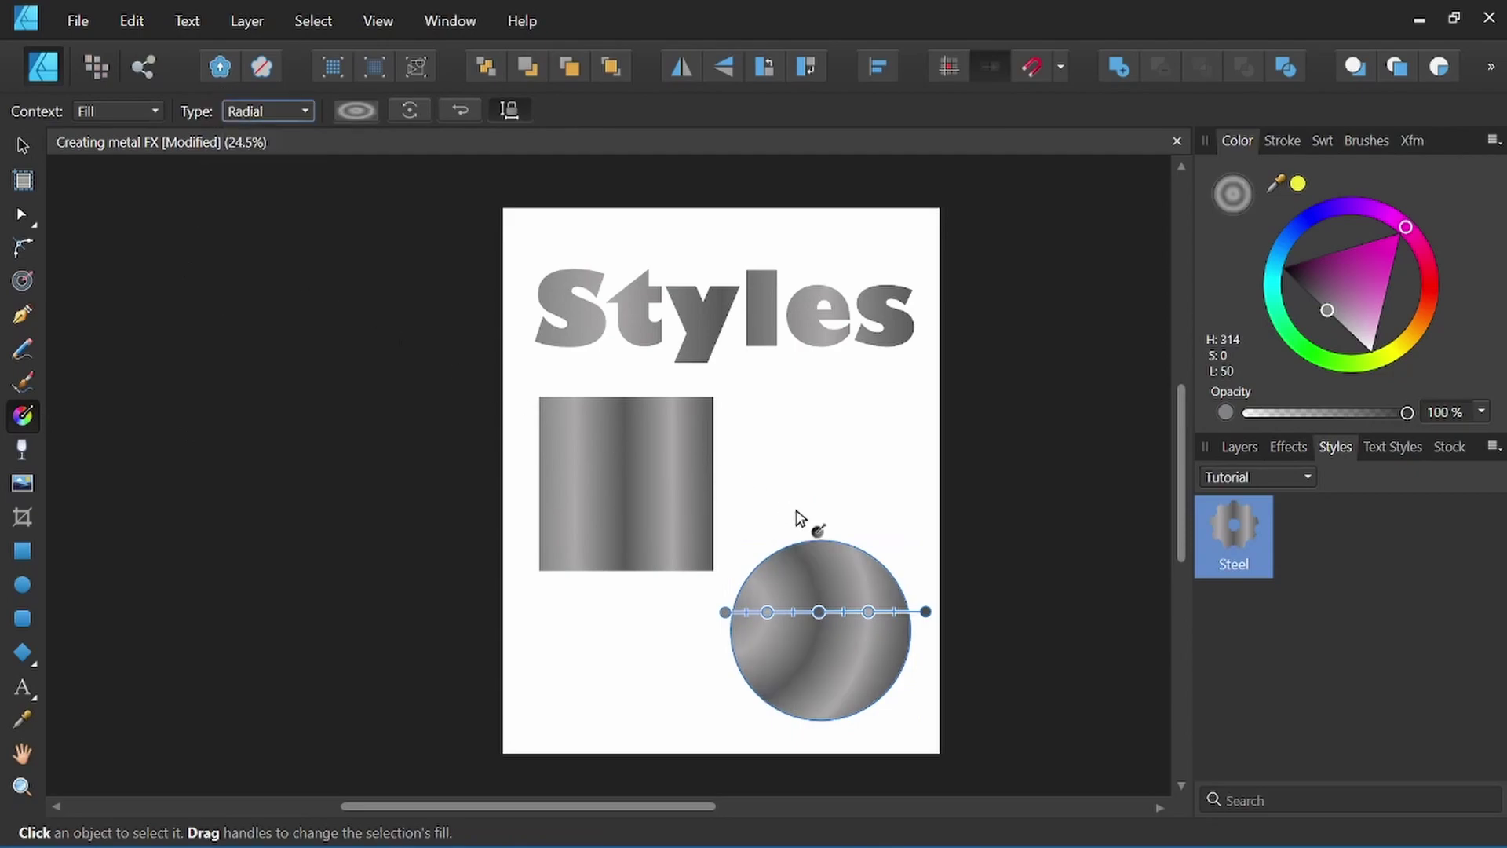
mouse_move(926, 611)
mouse_down()
mouse_move(945, 696)
mouse_move(889, 720)
mouse_move(916, 747)
mouse_up()
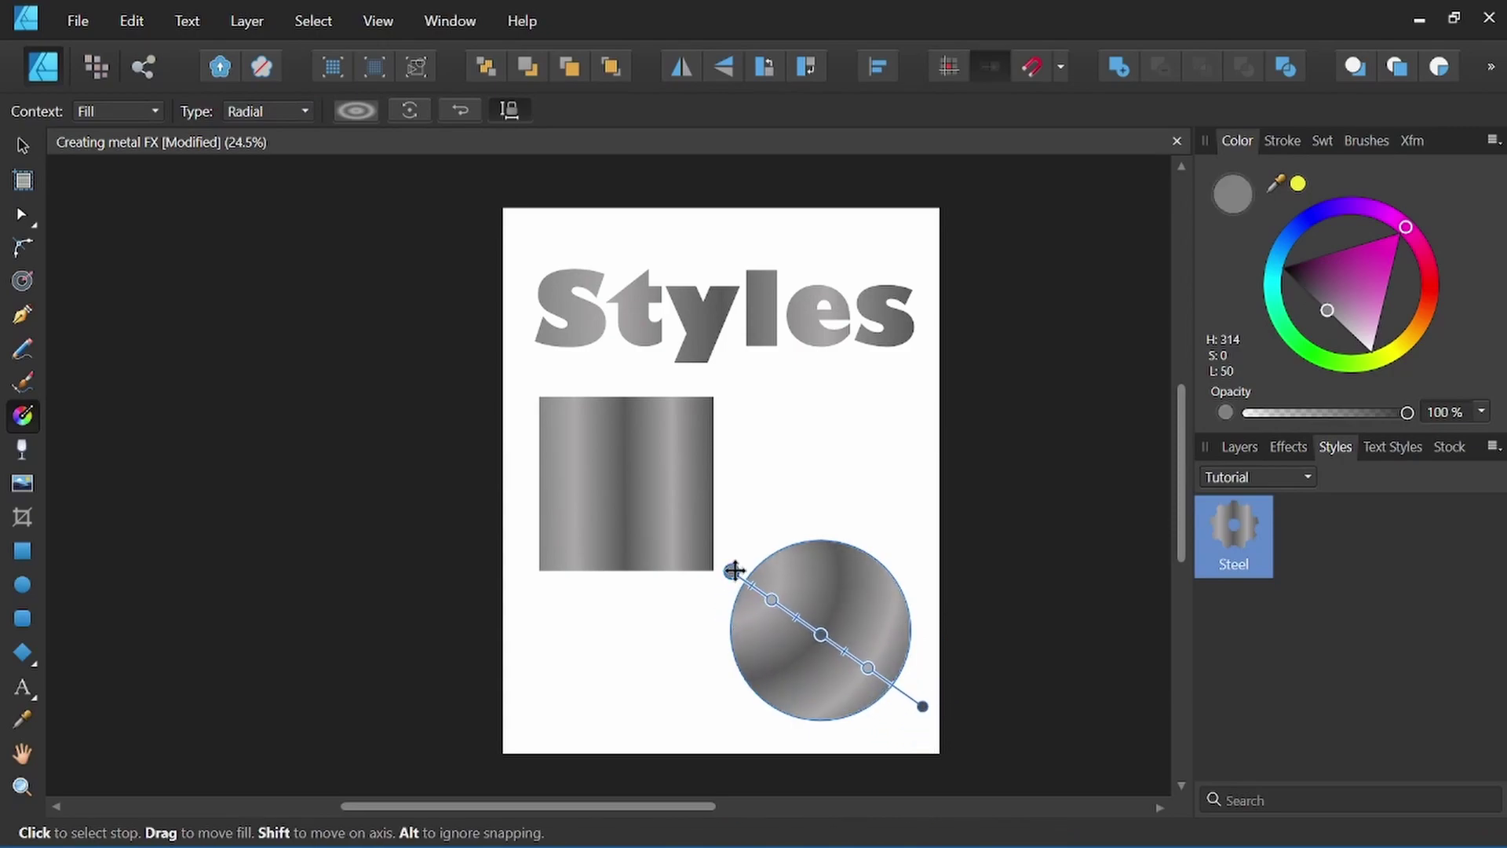
drag(734, 571, 709, 548)
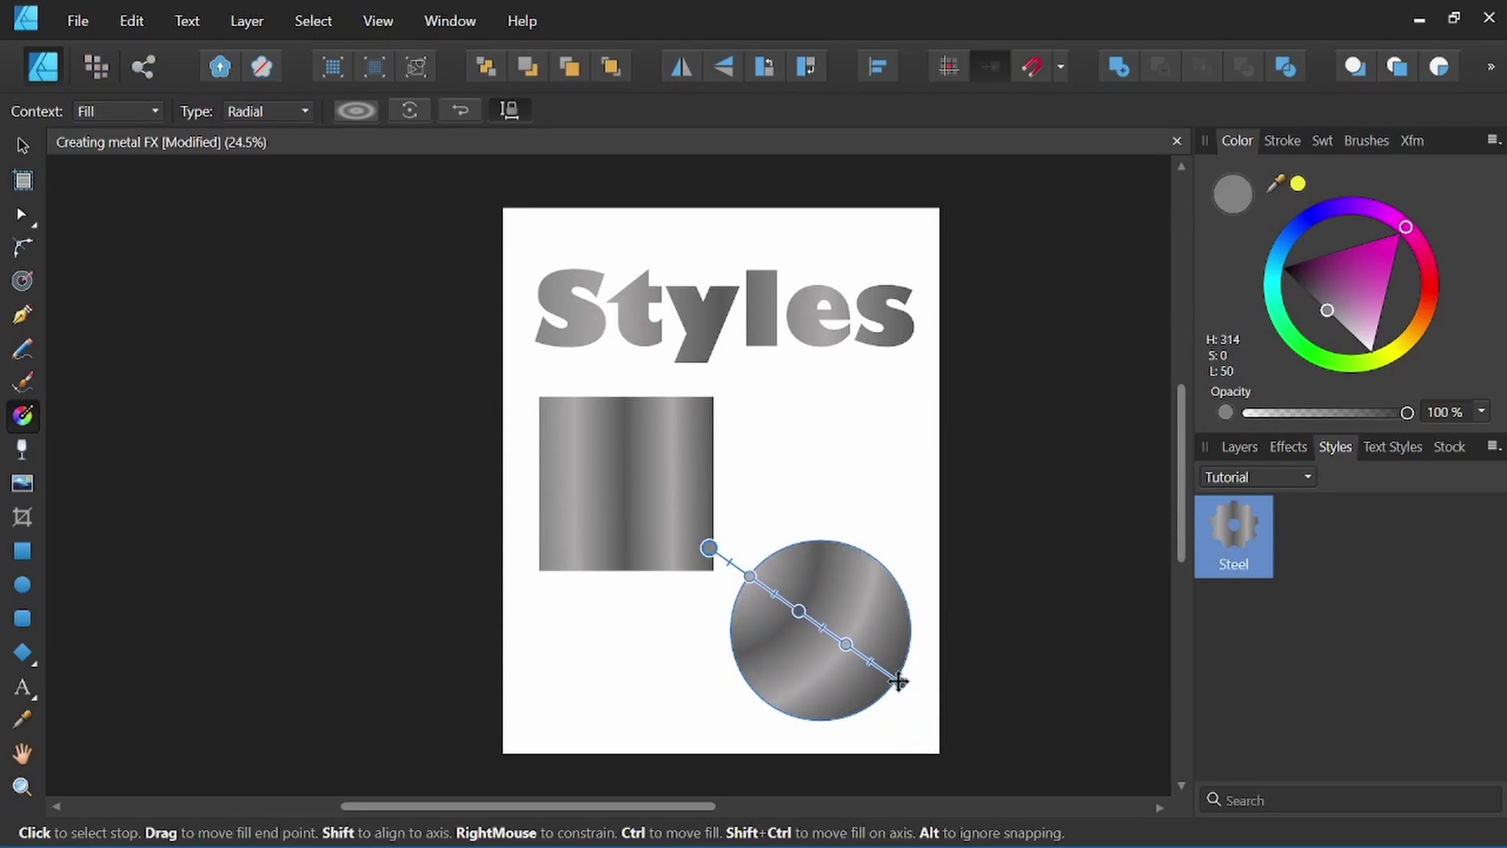
drag(898, 681, 972, 759)
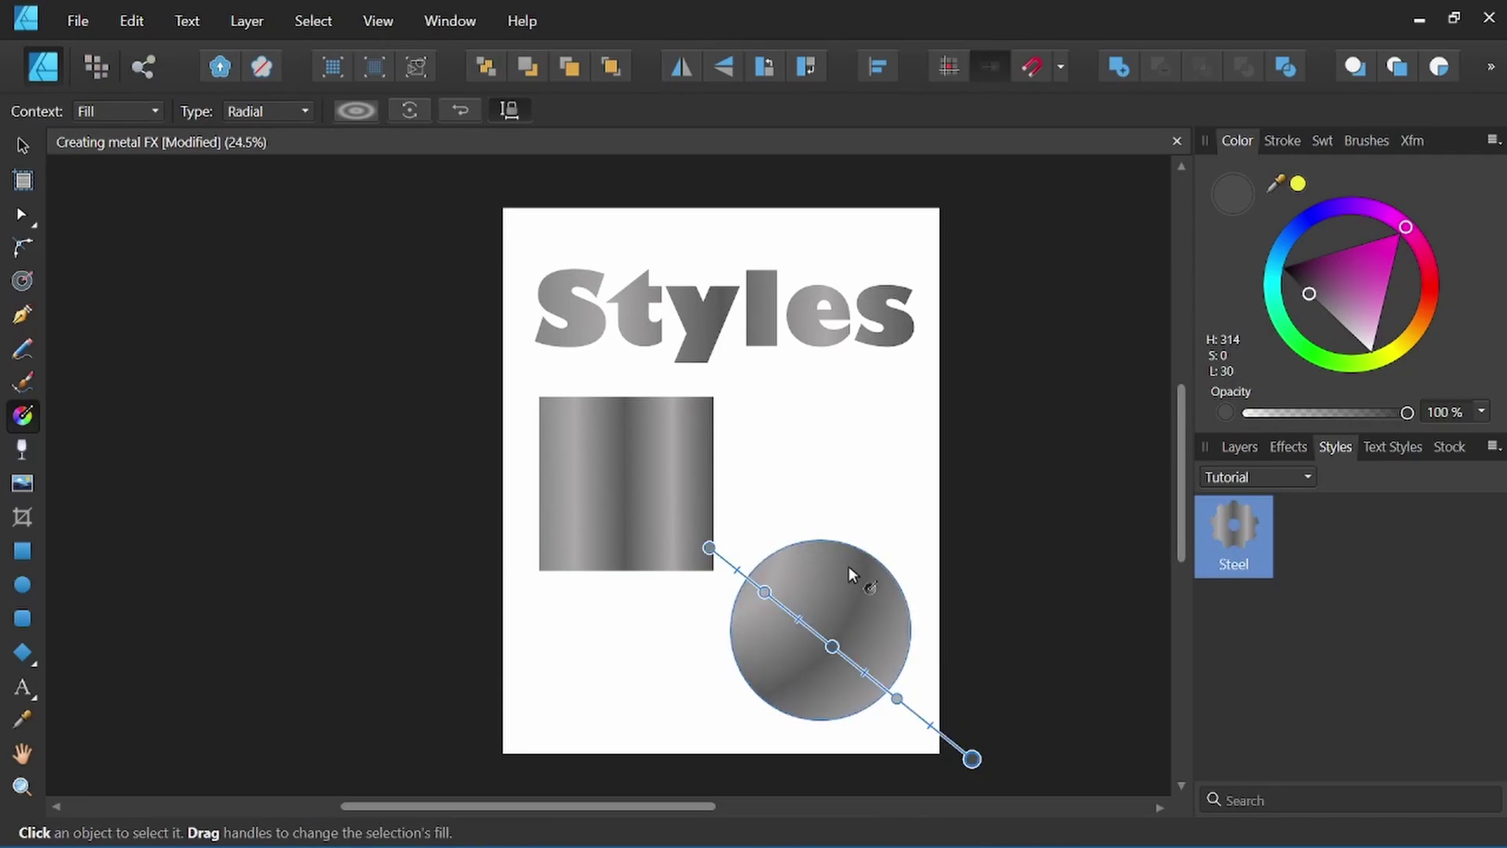
click(23, 147)
click(212, 346)
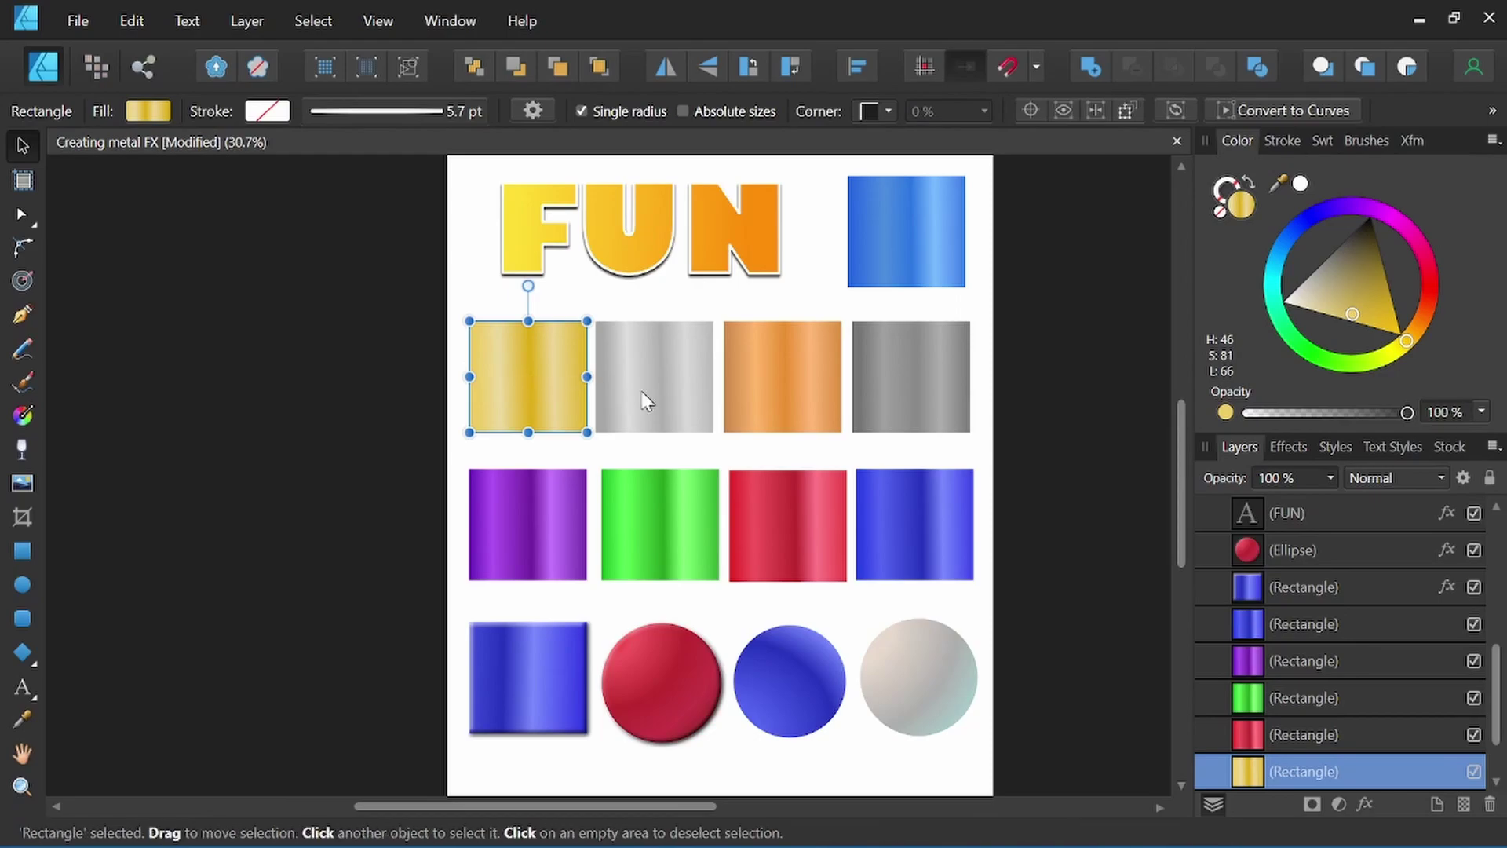
Inspect the metal rectangles and spheres on the sample sheet, then view the red sphere's effects
click(680, 397)
click(786, 397)
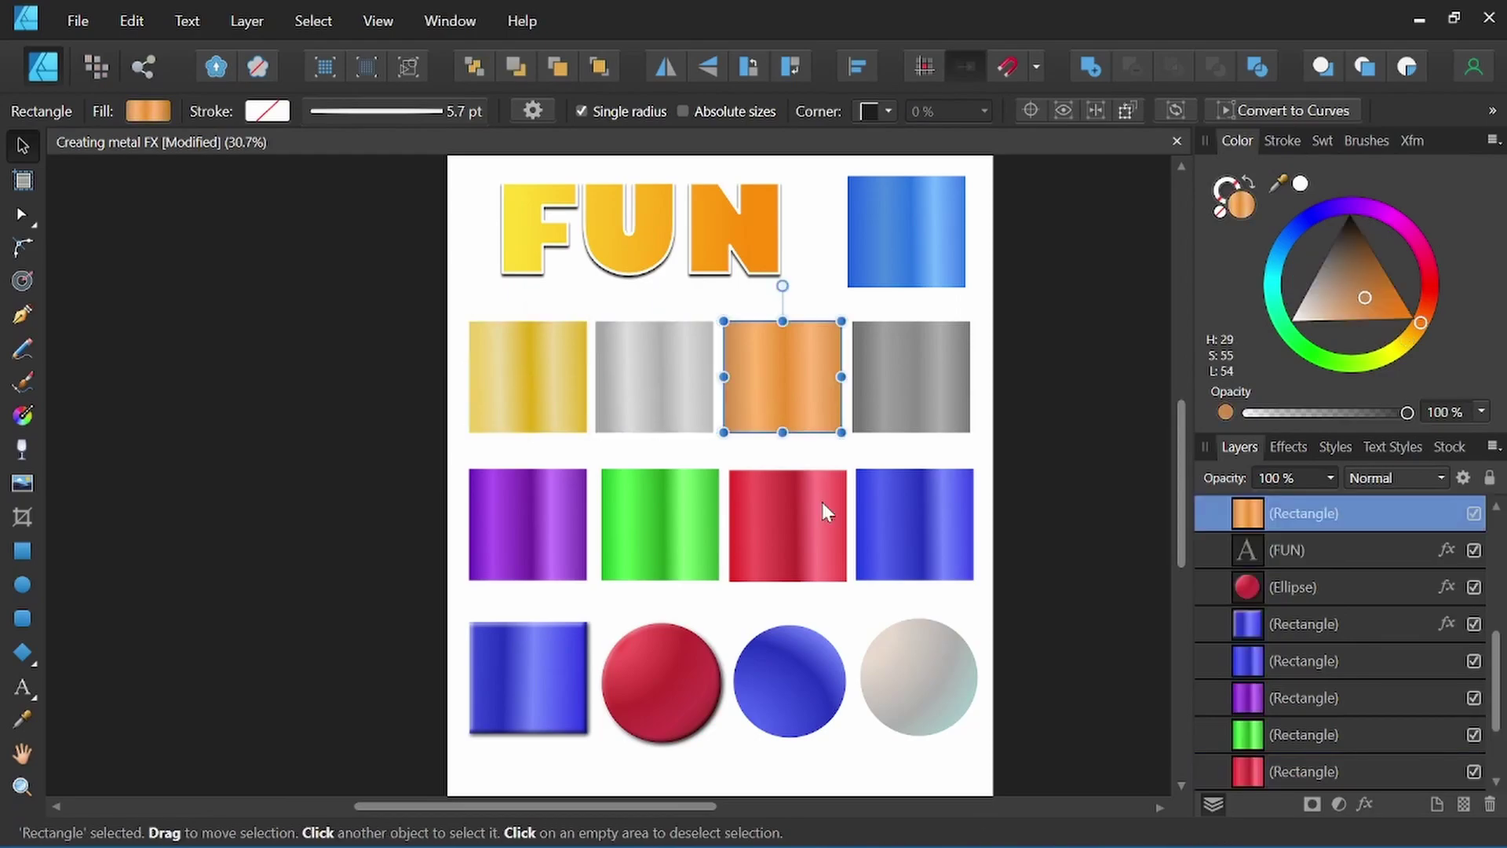
click(651, 522)
click(932, 524)
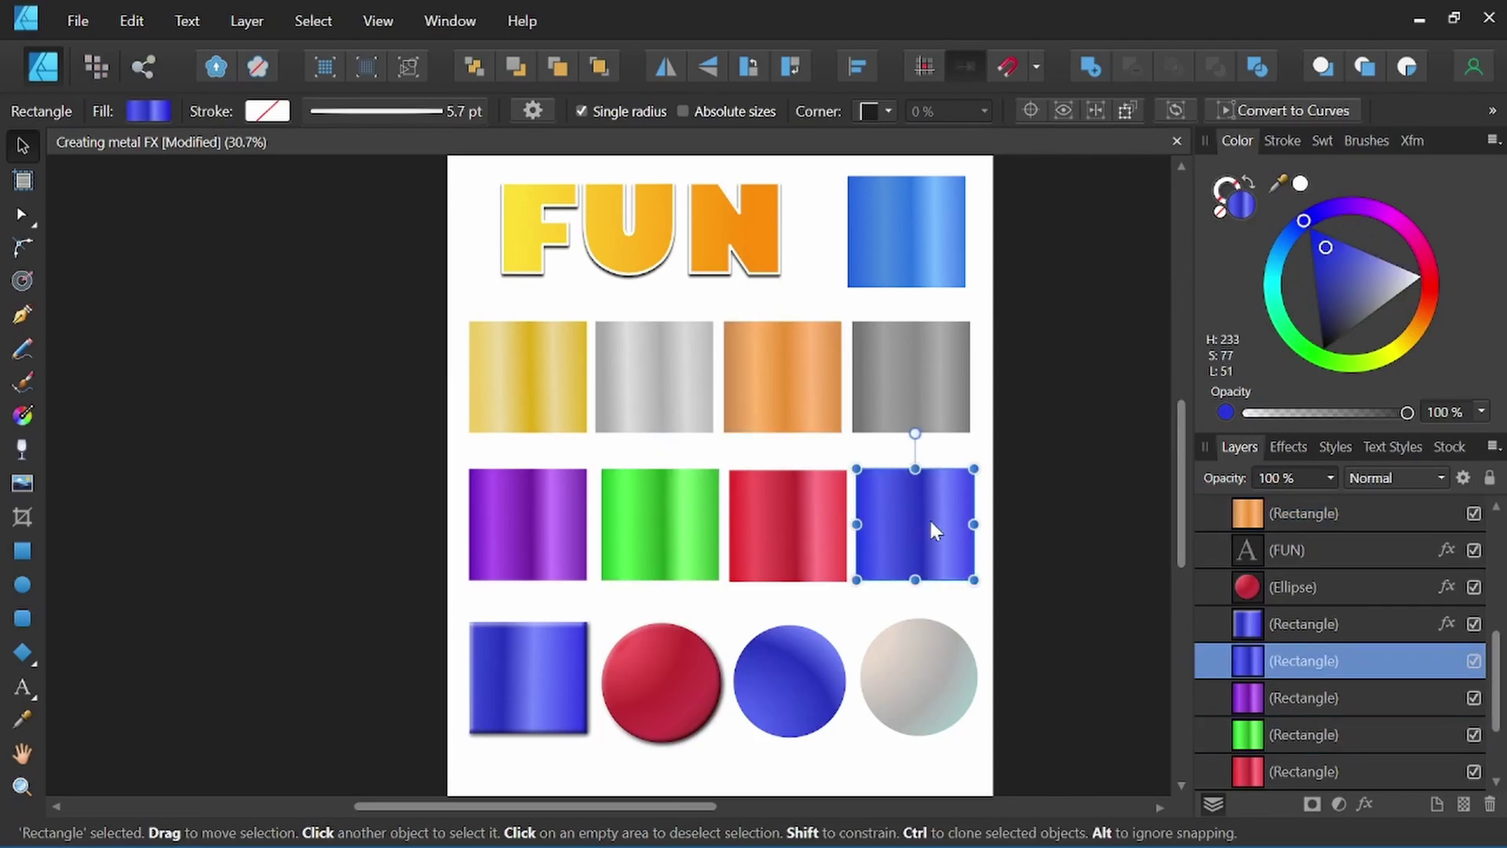
click(764, 514)
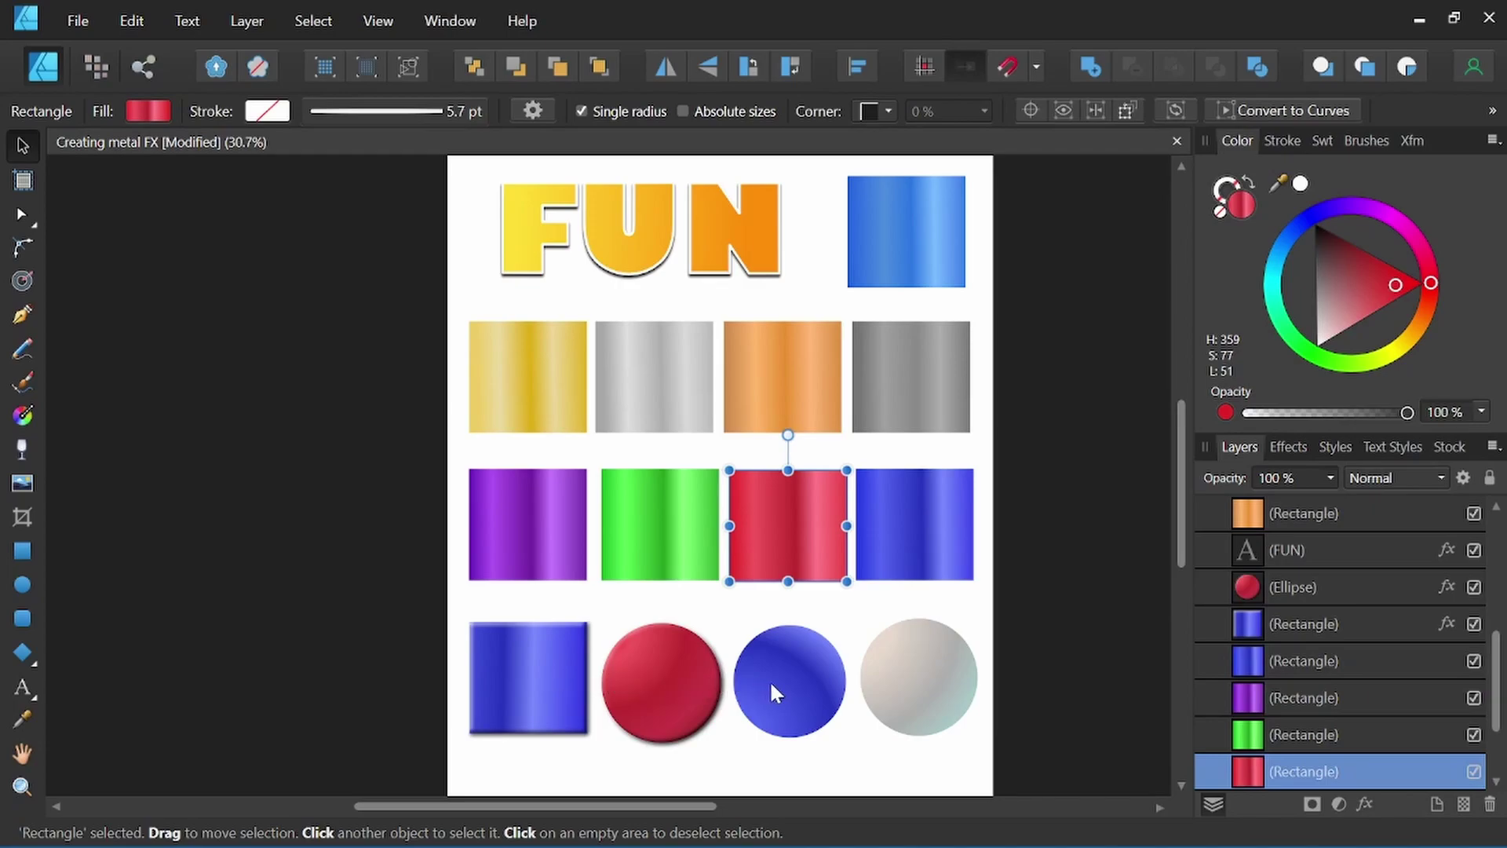
click(807, 679)
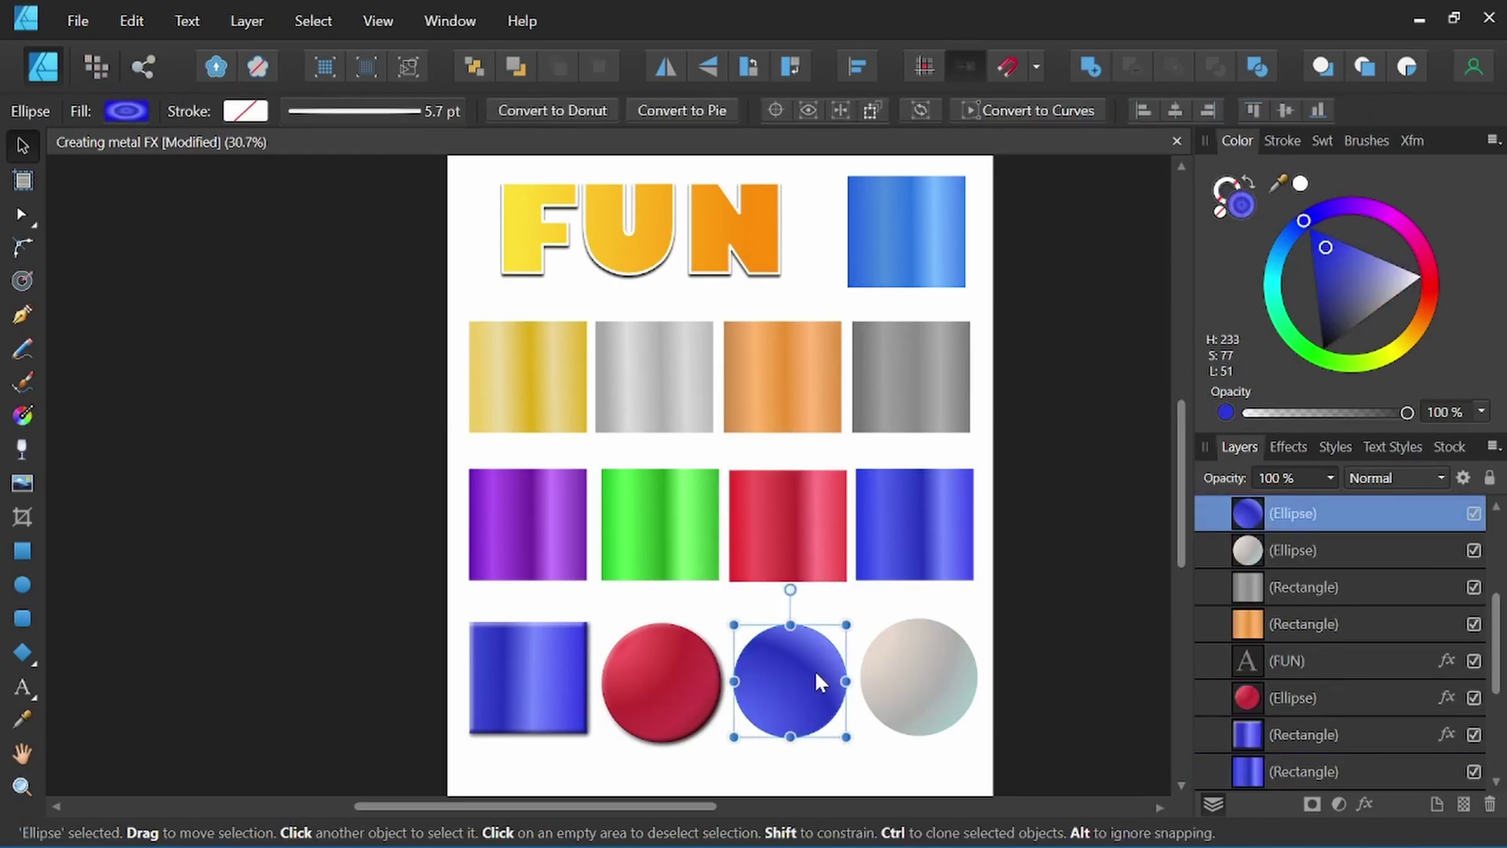
click(936, 684)
click(658, 686)
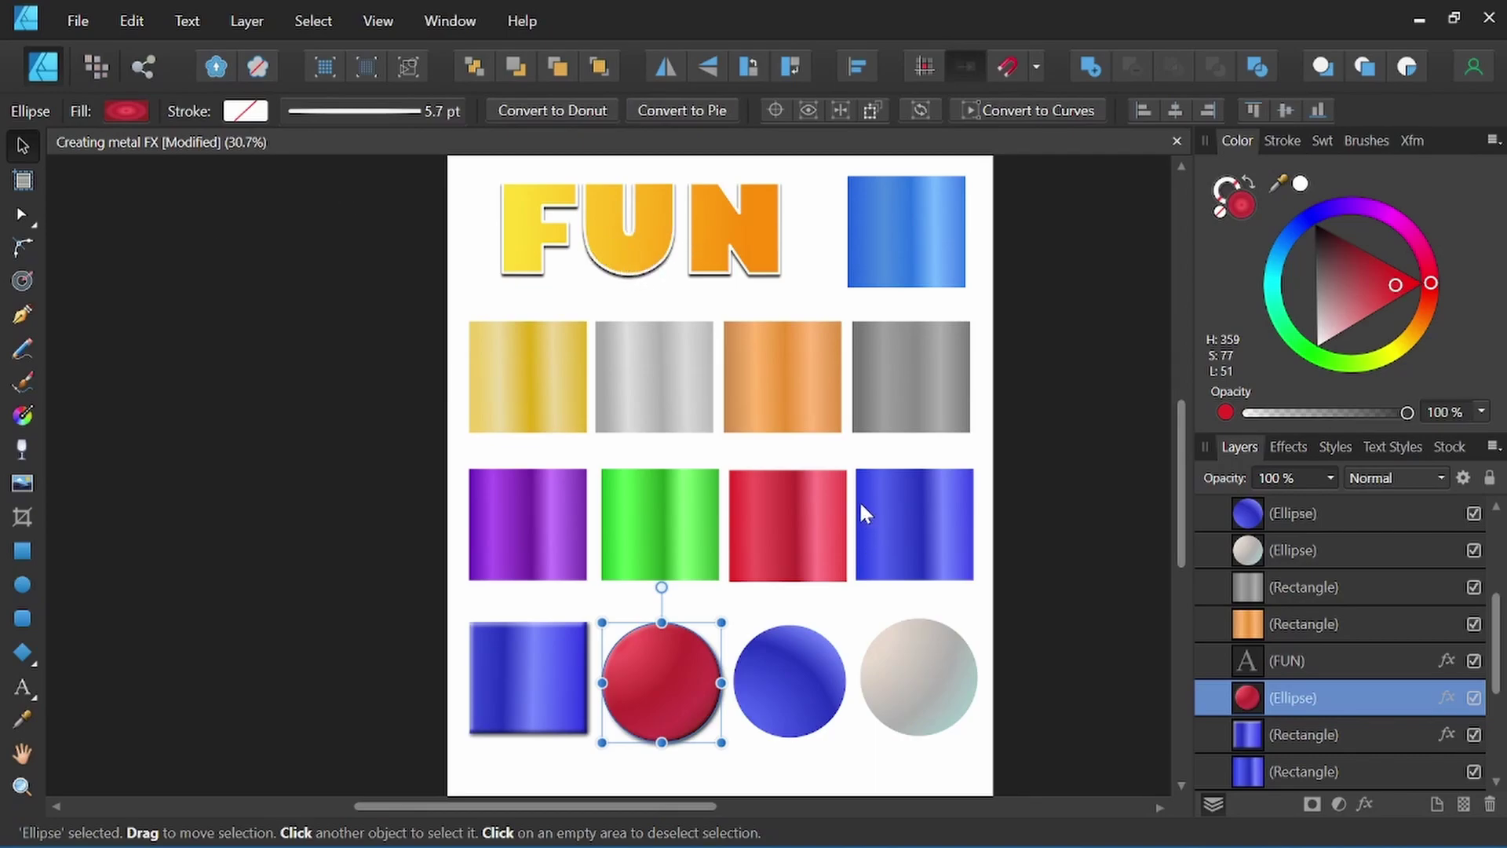
click(1288, 448)
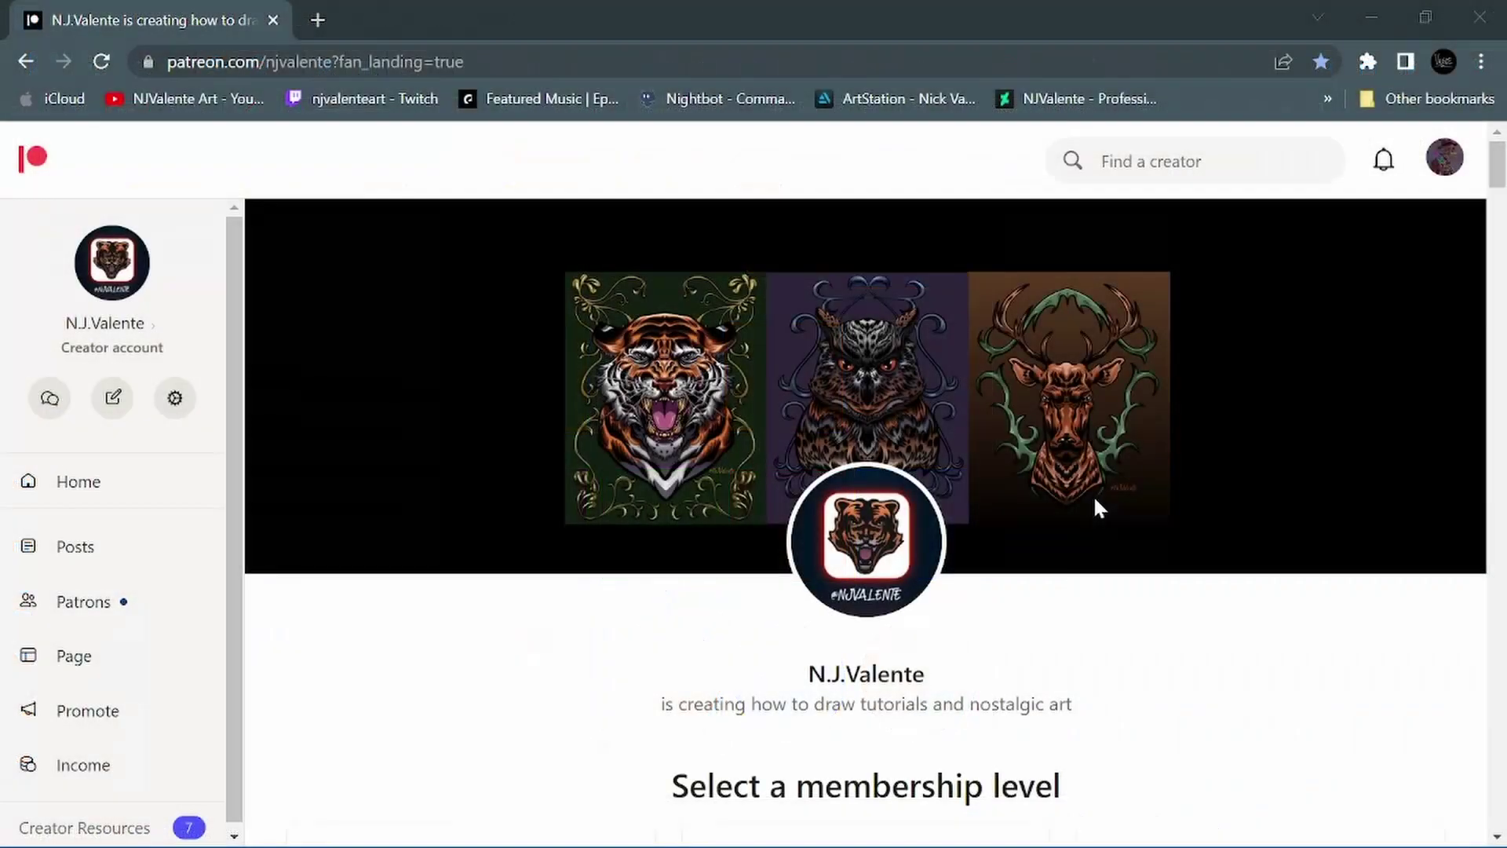
Scroll down the Patreon page past the membership tiers to the recent posts
scroll(1094, 500, down, 20)
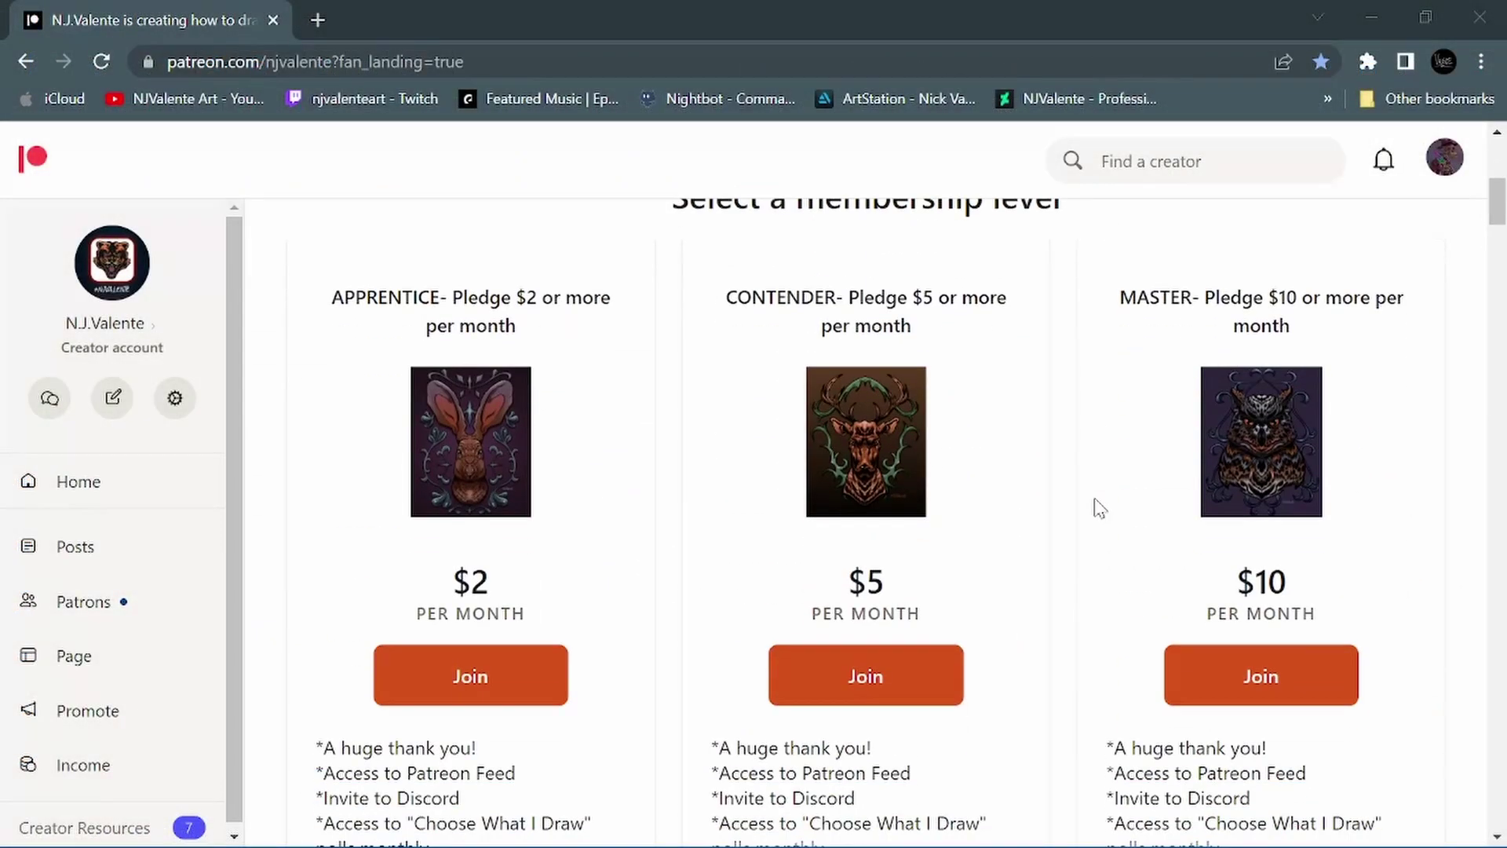
scroll(1095, 500, down, 20)
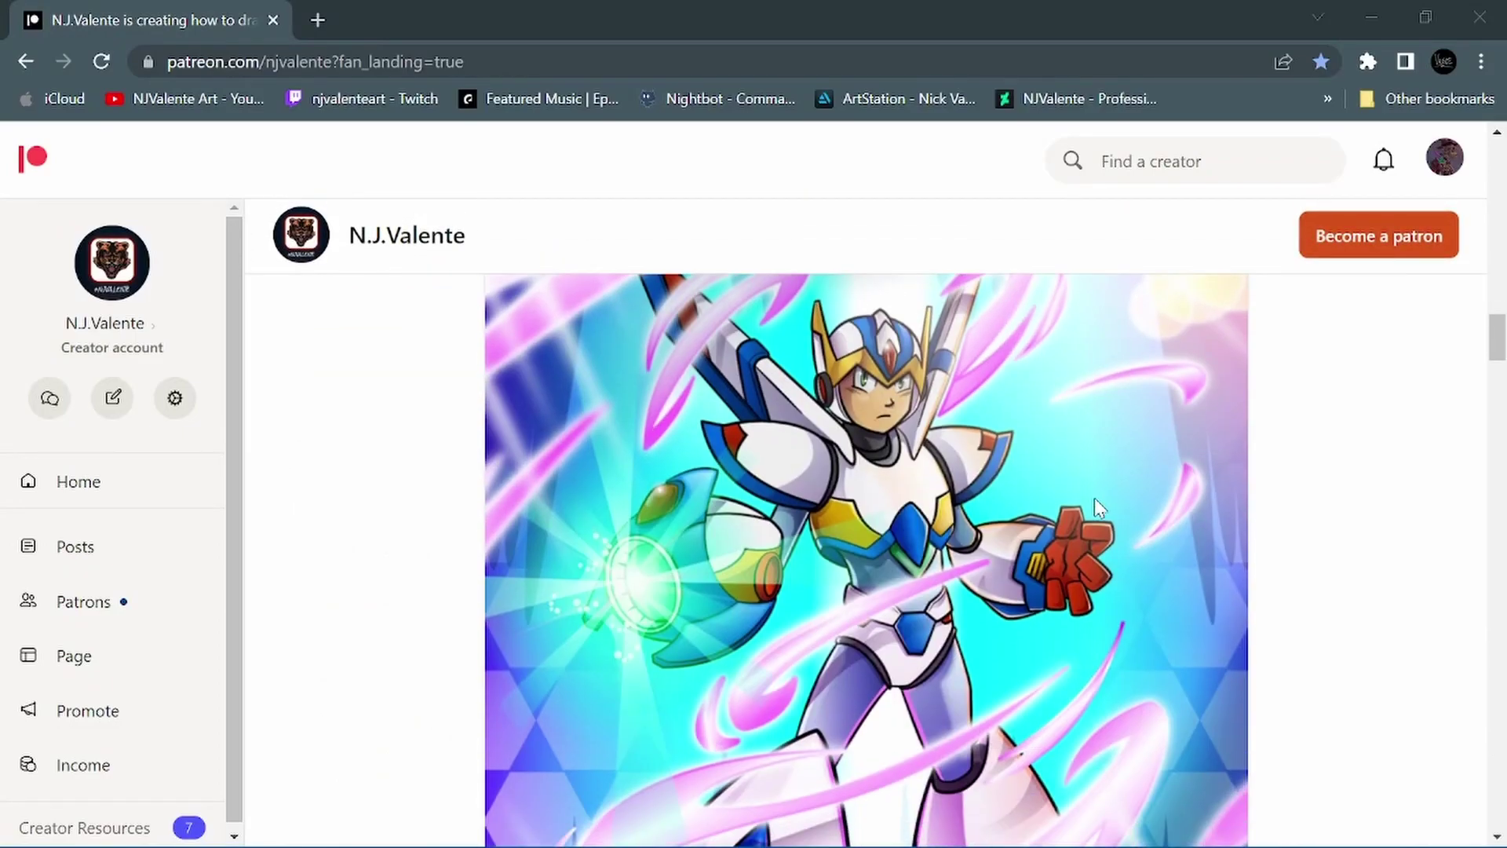
scroll(1098, 507, down, 5)
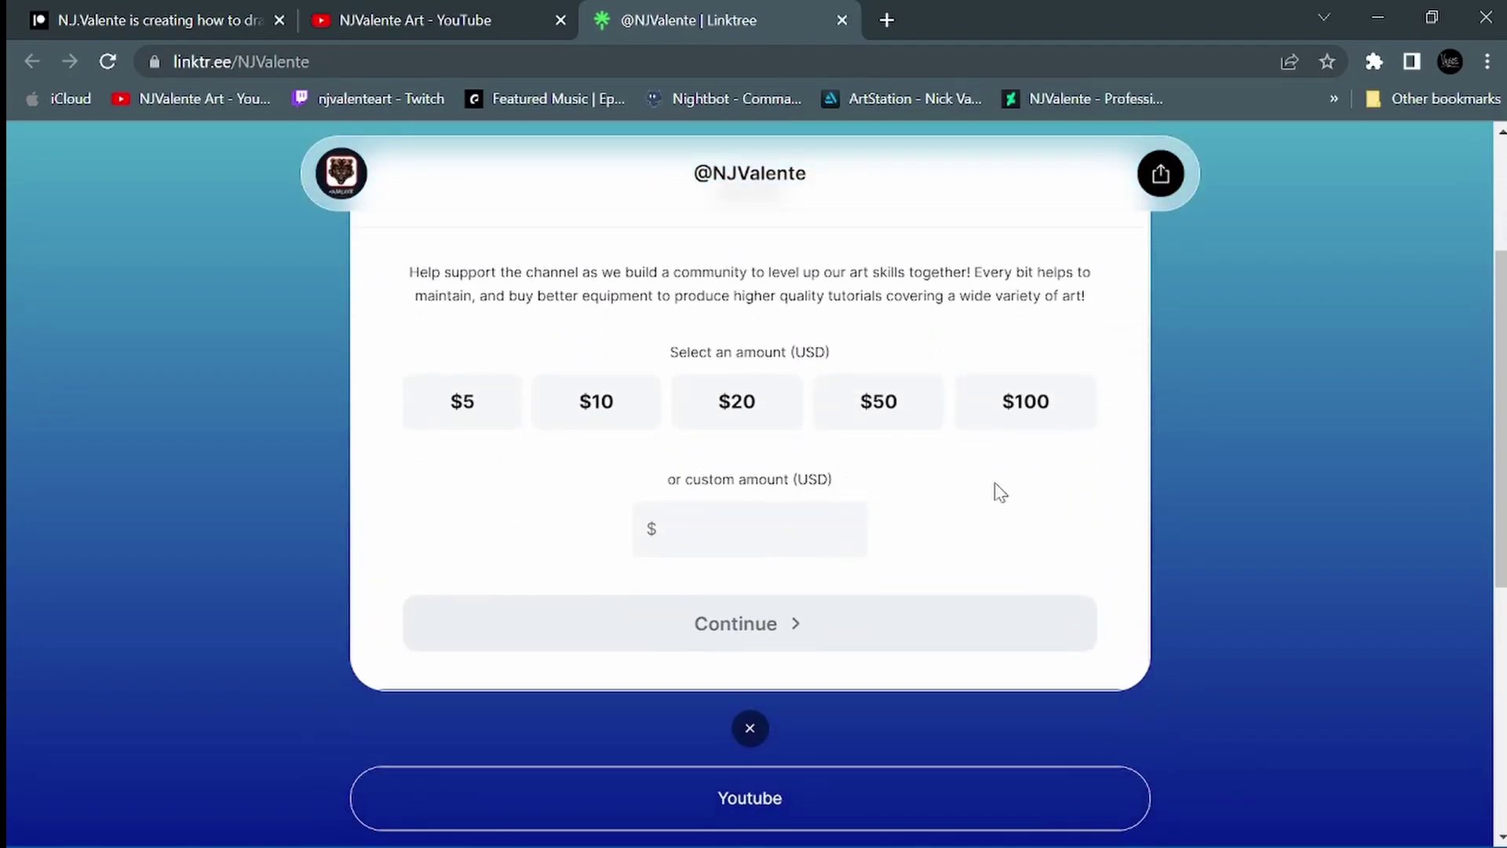
Scroll the Linktree page past the Donate amounts to the YouTube, Twitch, Patreon, skateboard-art and Merch links
scroll(754, 465, up, 2)
scroll(754, 464, down, 5)
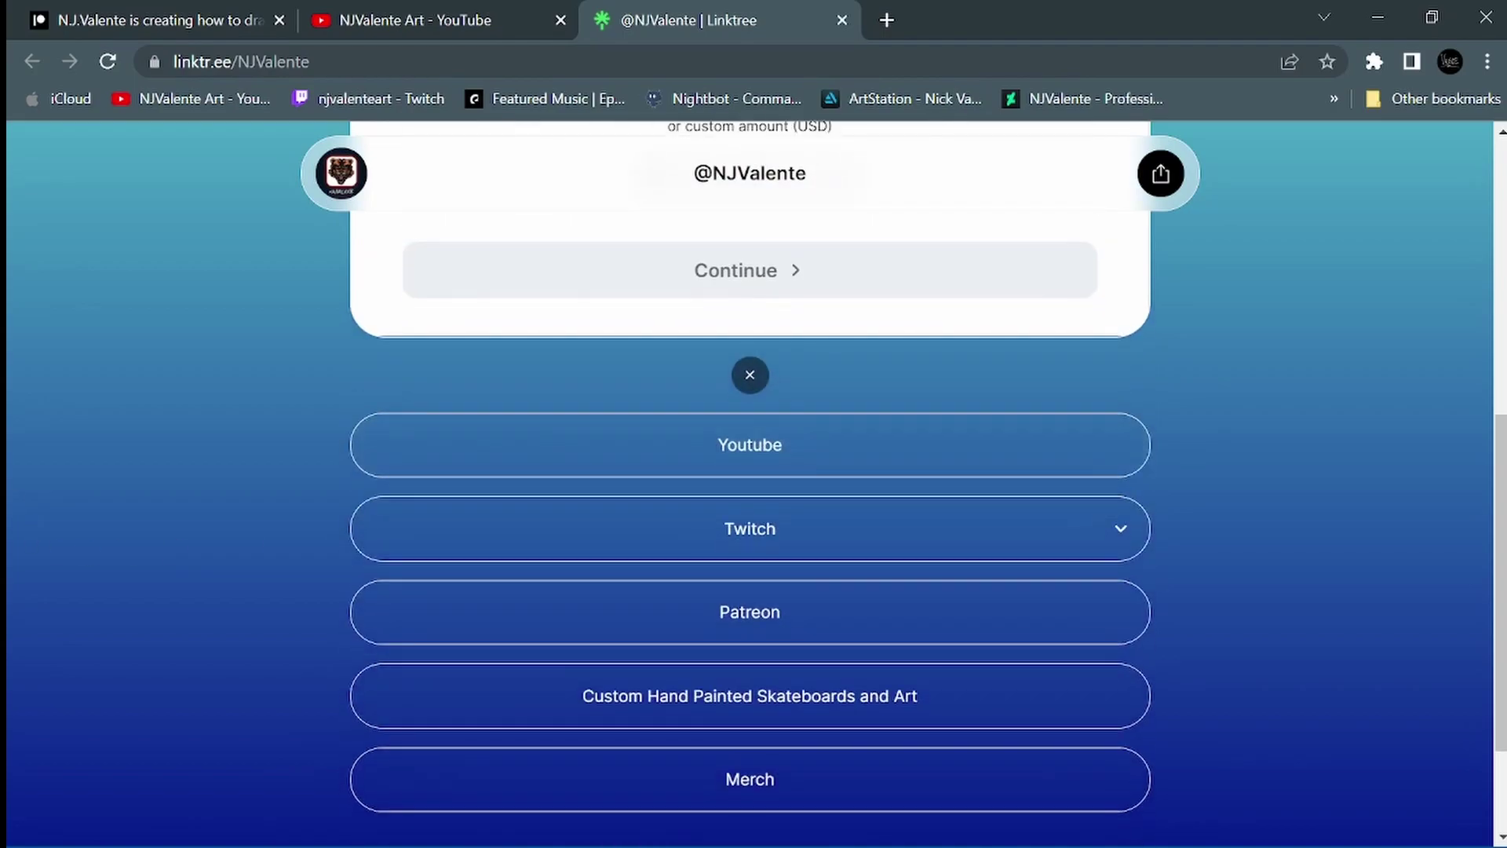